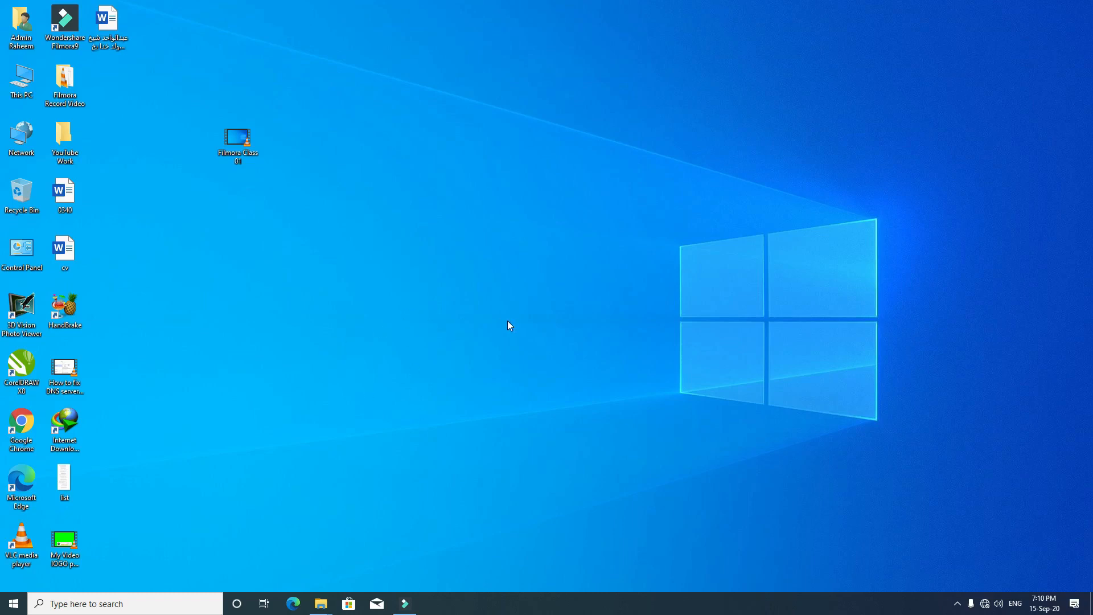
# Step: Switch to the open Wondershare Filmora9 project window
pyautogui.click(1075, 604)
pyautogui.click(1060, 452)
pyautogui.click(672, 371)
pyautogui.click(406, 603)
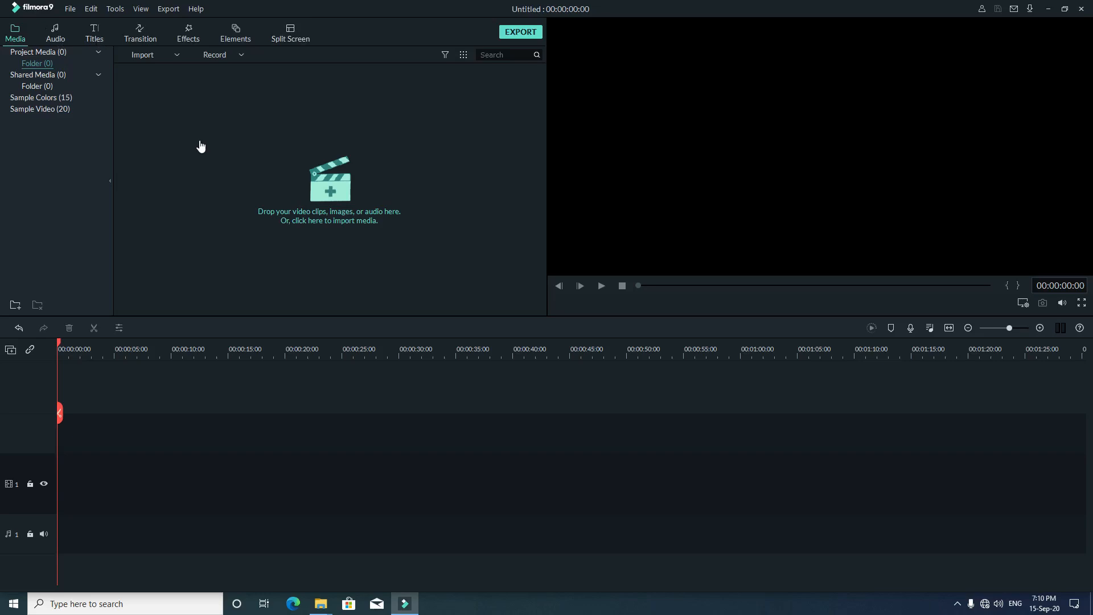
# Step: Import the Filmora Class 01 video from the Desktop folder and delete it from the project media again
pyautogui.click(337, 129)
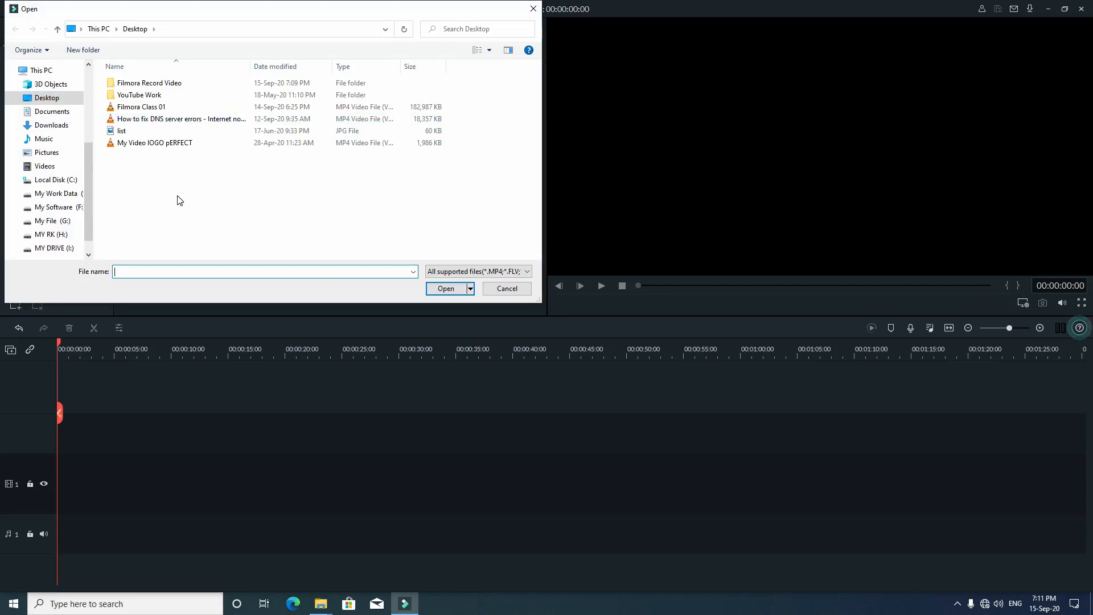
pyautogui.click(151, 107)
pyautogui.click(446, 289)
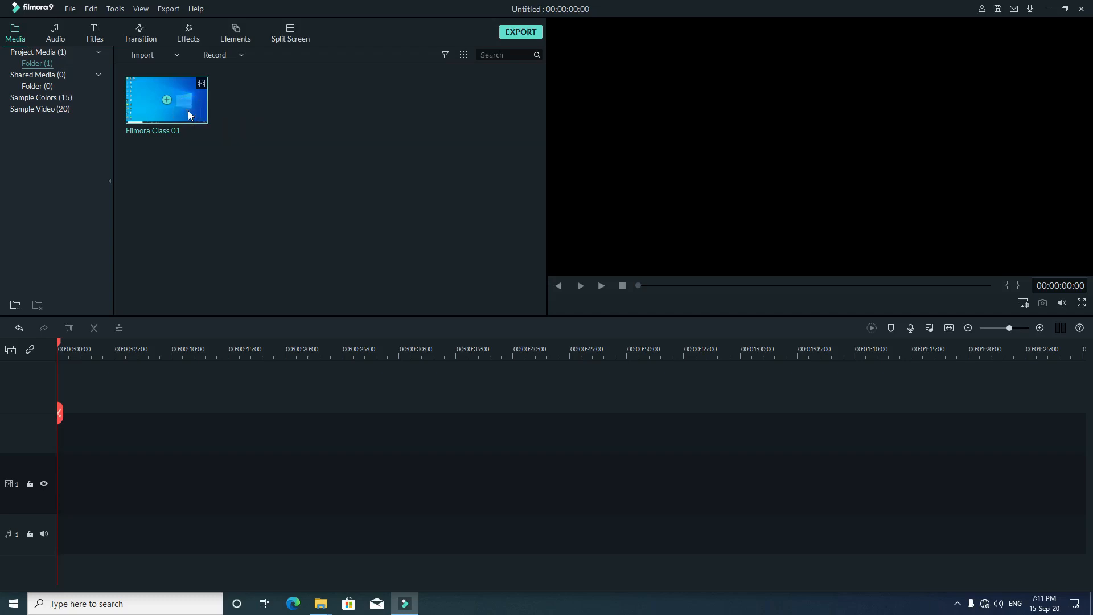
pyautogui.press('Delete')
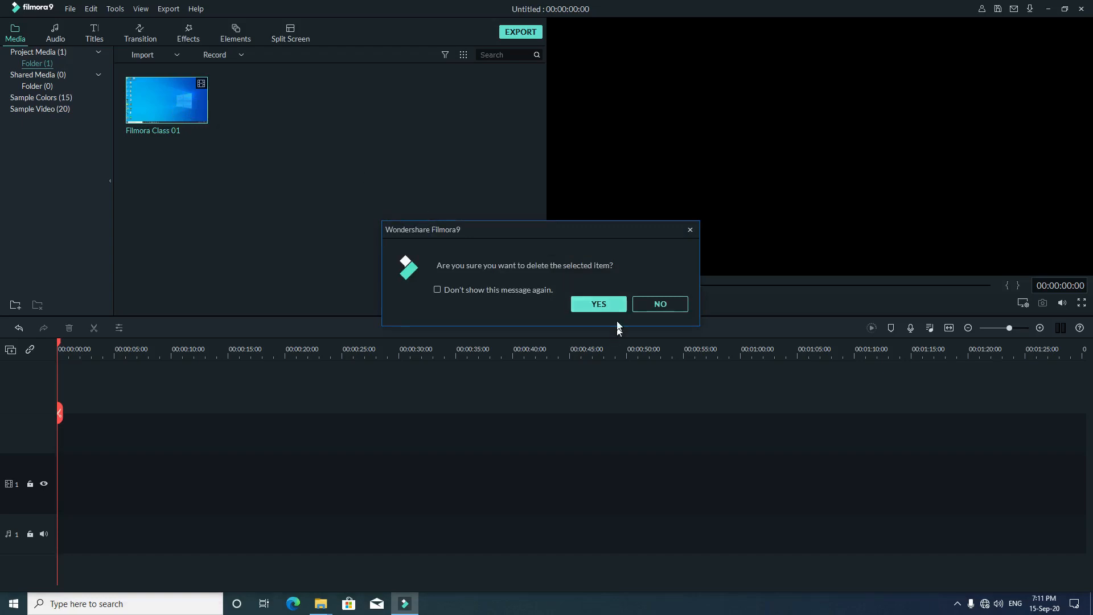
pyautogui.click(606, 302)
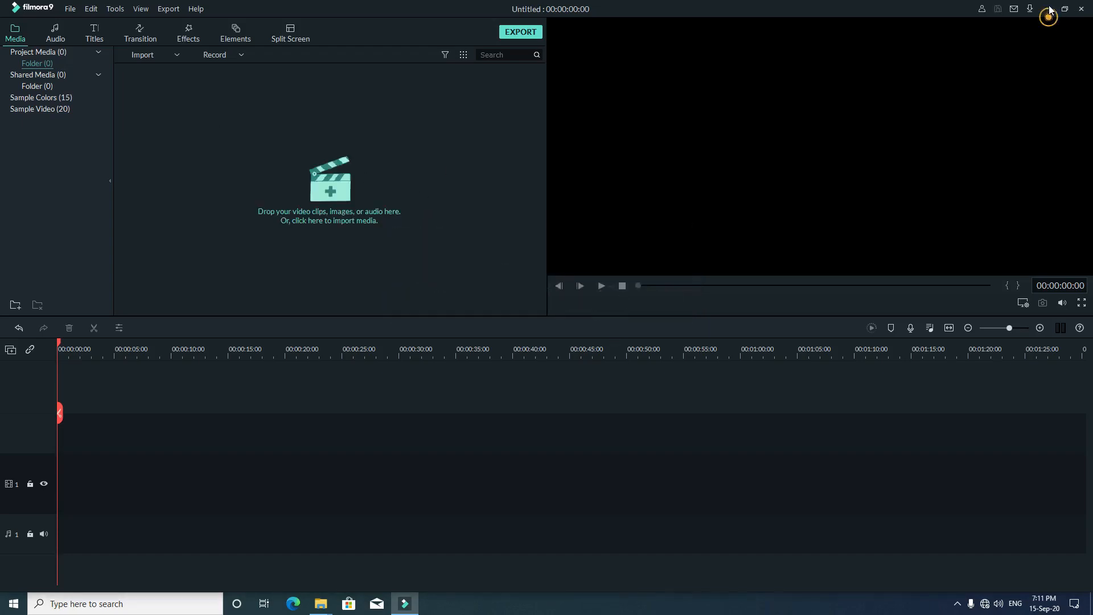
# Step: Refresh the Windows desktop and bring the Filmora Class 01 video from it into the Filmora9 project media
pyautogui.click(1048, 8)
pyautogui.click(388, 239)
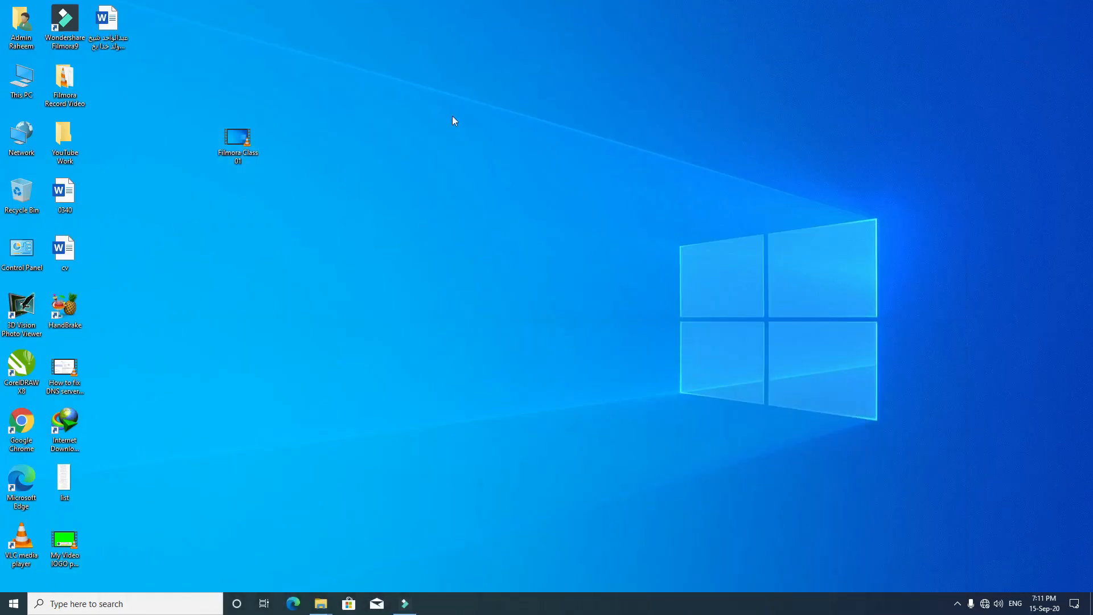
pyautogui.rightClick(438, 111)
pyautogui.click(476, 139)
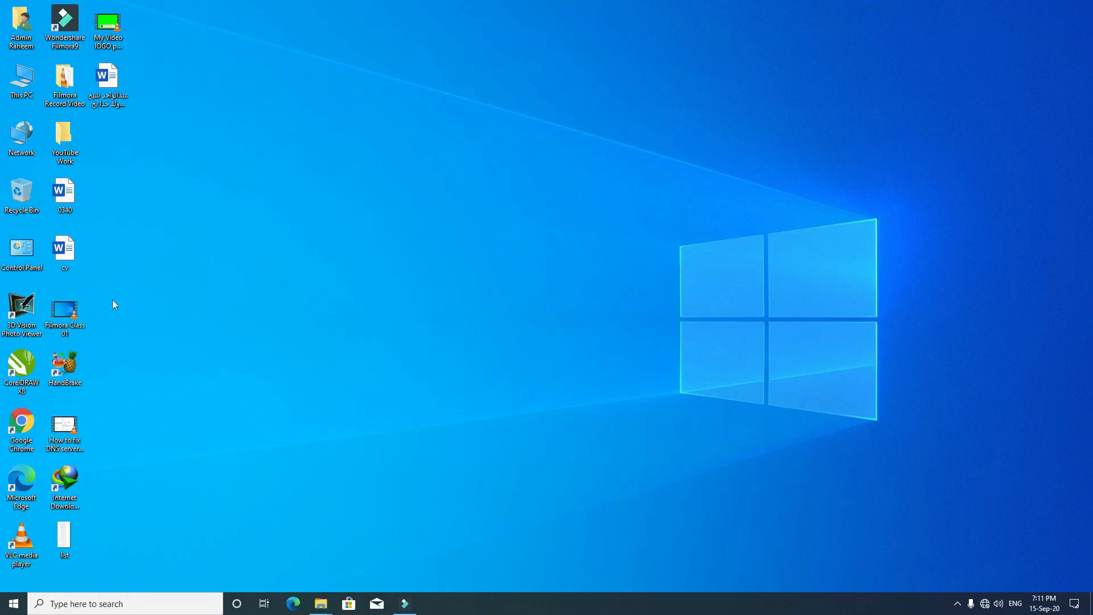
pyautogui.click(68, 313)
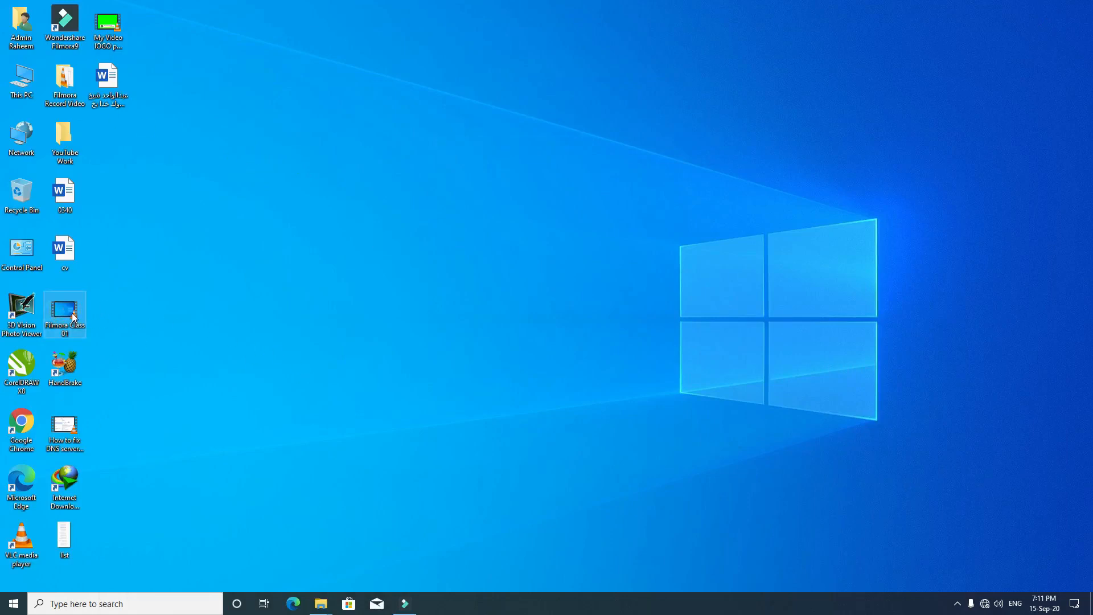
pyautogui.moveTo(73, 317); pyautogui.dragTo(409, 604)
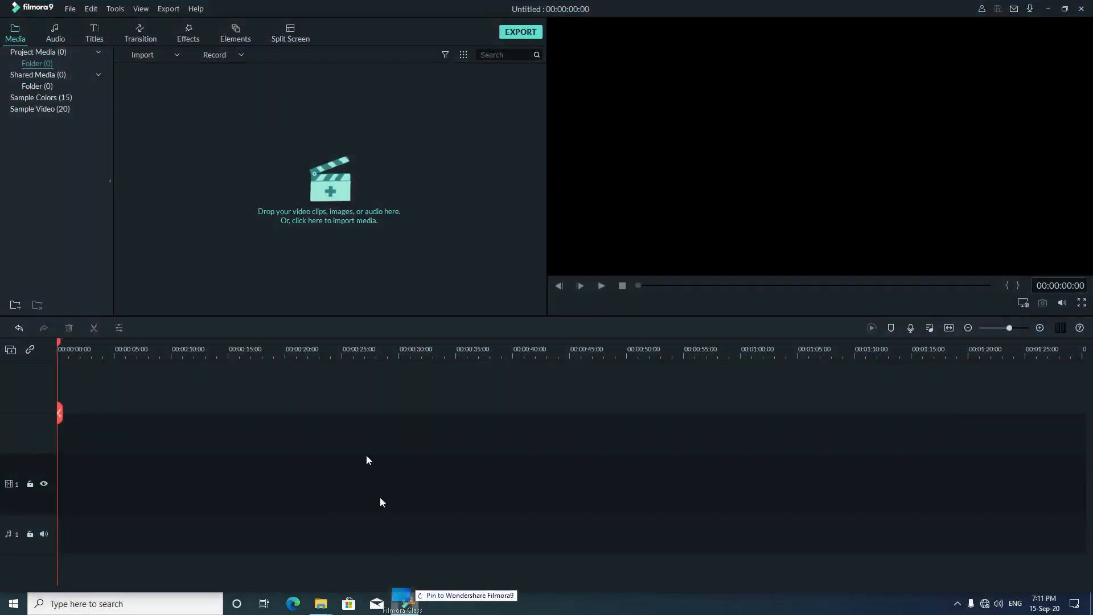
pyautogui.moveTo(367, 461); pyautogui.dragTo(419, 215)
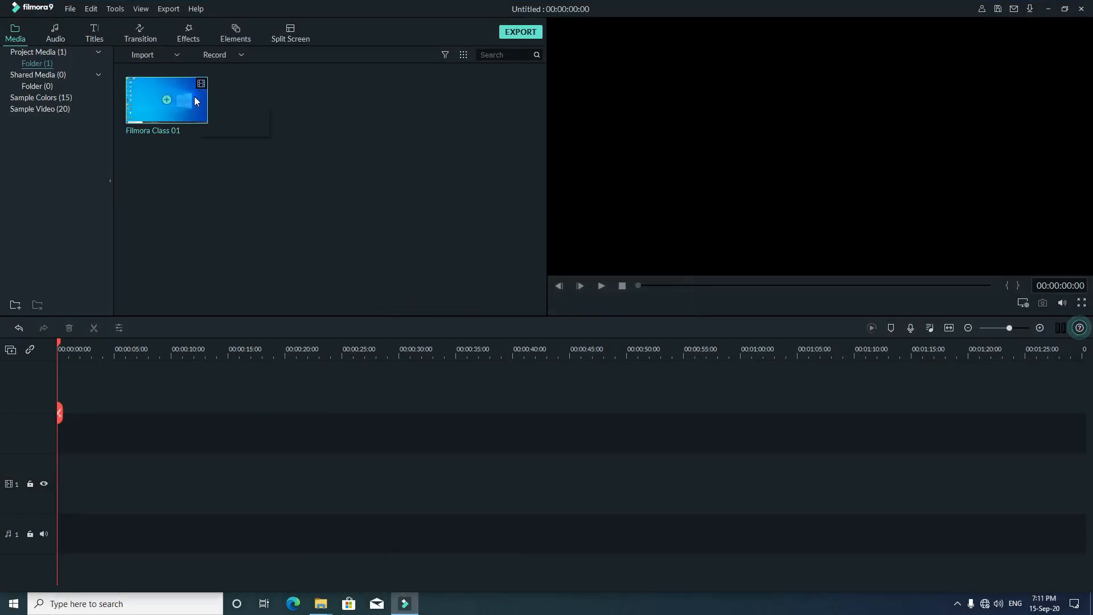
# Step: Place the Filmora Class 01 clip at the start of video track 2, matching the project to the media at 1920 x 1080 60fps
pyautogui.moveTo(196, 100)
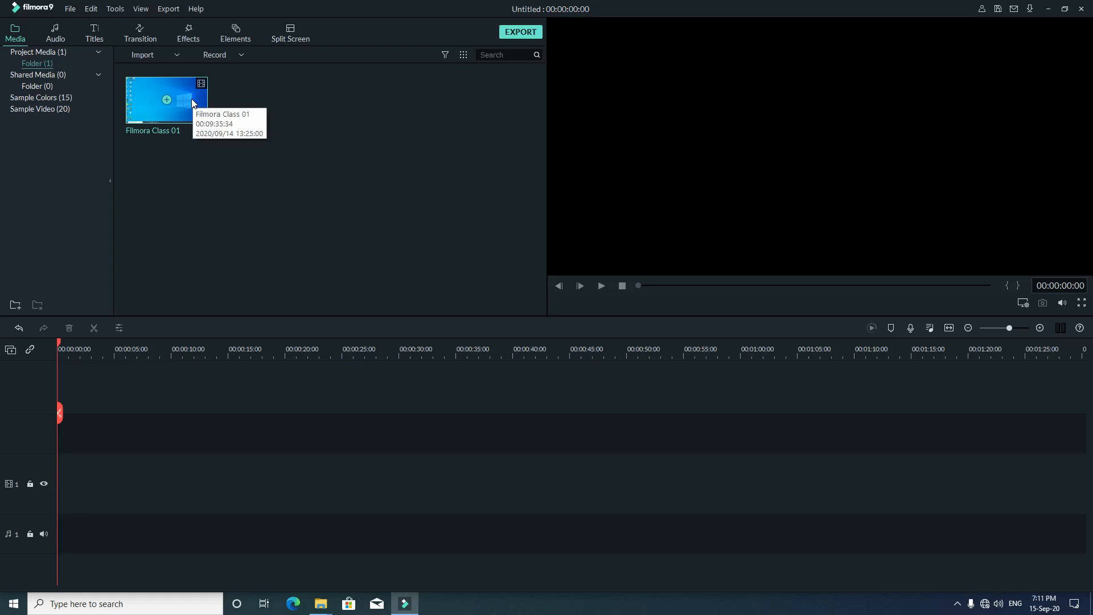
pyautogui.moveTo(191, 98); pyautogui.dragTo(60, 382)
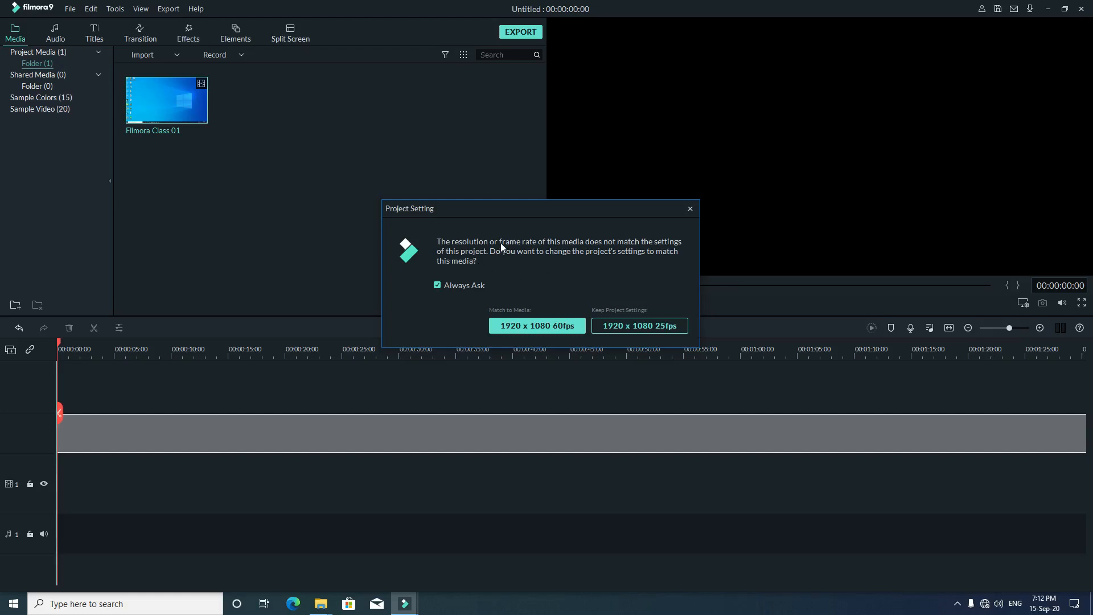
pyautogui.click(558, 326)
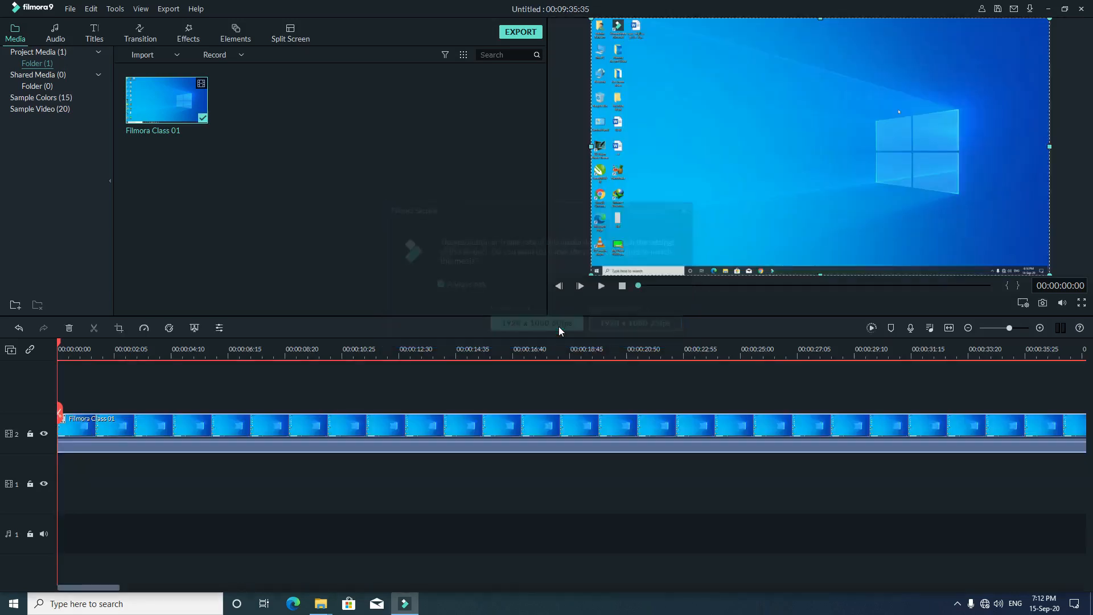
# Step: Play the opening seconds of the Filmora Class 01 clip and return the playhead to the start of the timeline
pyautogui.click(1005, 329)
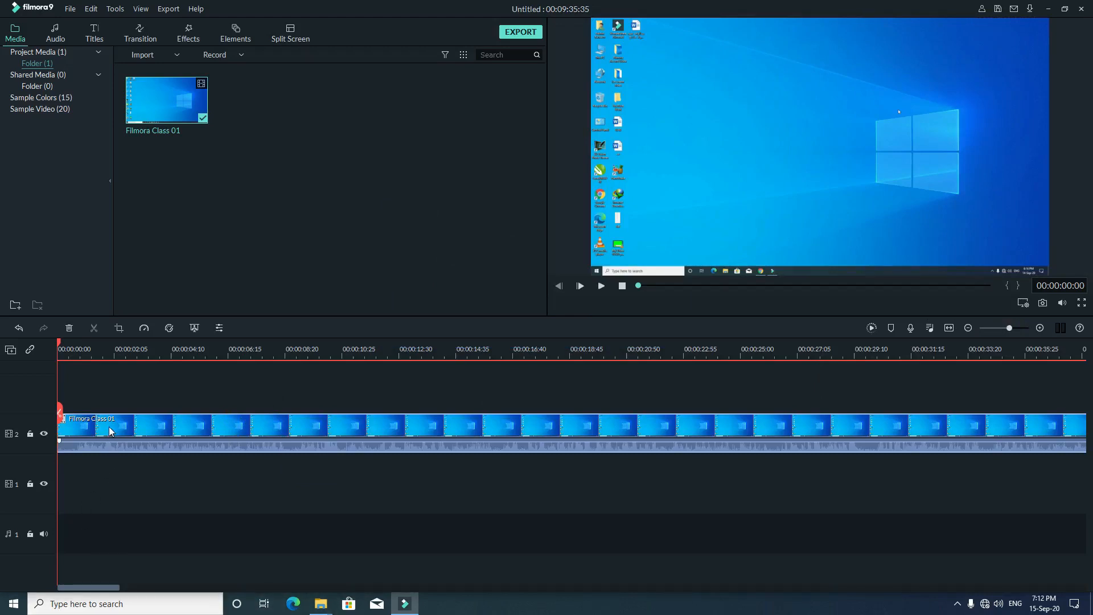
pyautogui.moveTo(94, 587); pyautogui.dragTo(63, 529)
pyautogui.click(1002, 328)
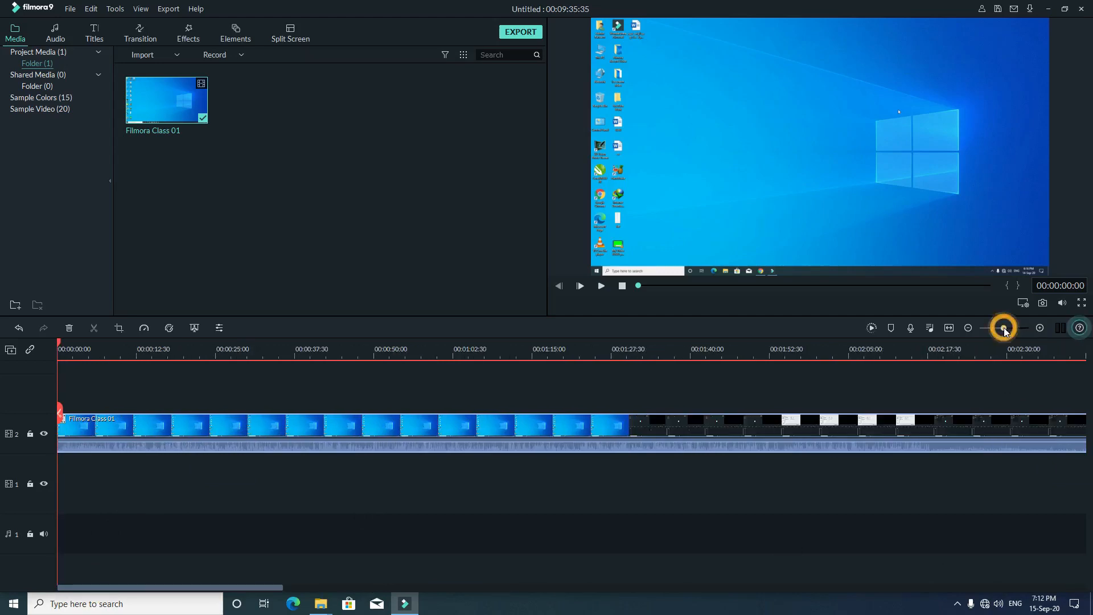
pyautogui.click(998, 328)
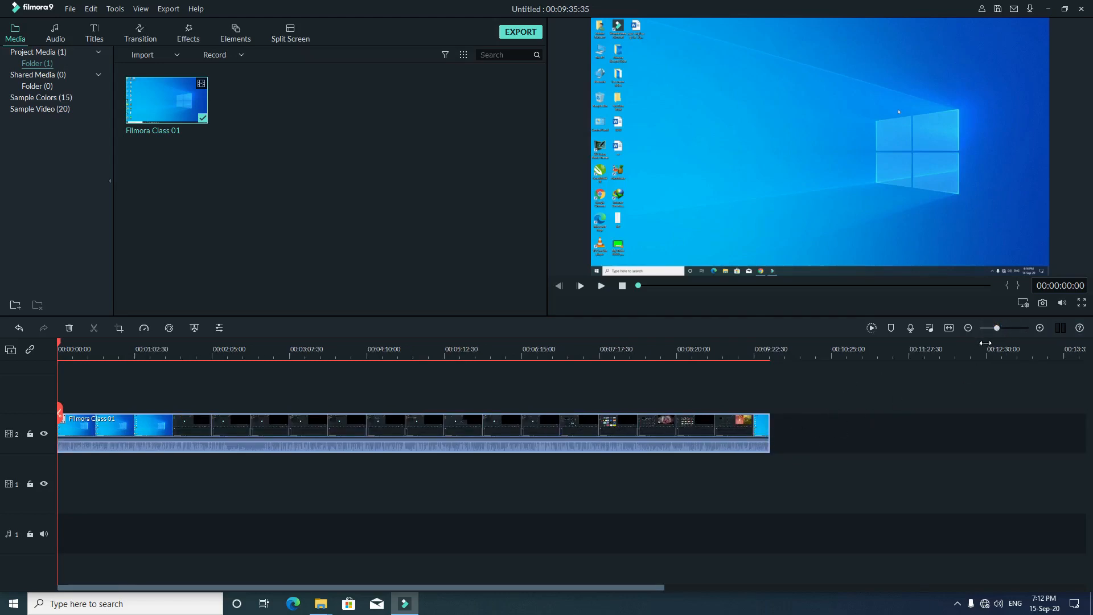
pyautogui.moveTo(996, 329)
pyautogui.mouseDown()
pyautogui.moveTo(1026, 331)
pyautogui.moveTo(993, 331)
pyautogui.mouseUp()
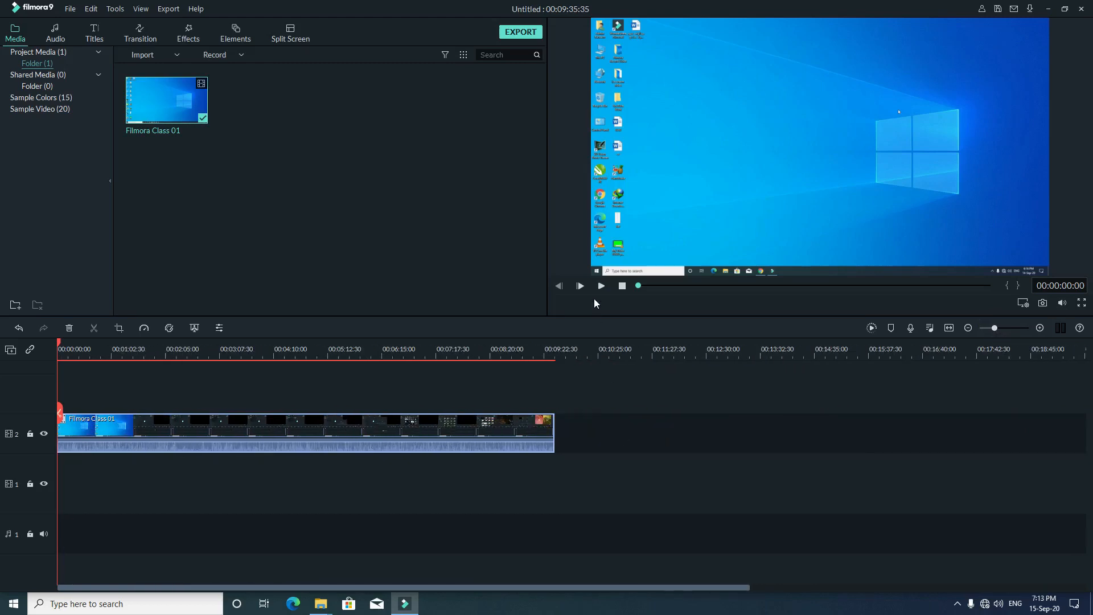
pyautogui.click(601, 286)
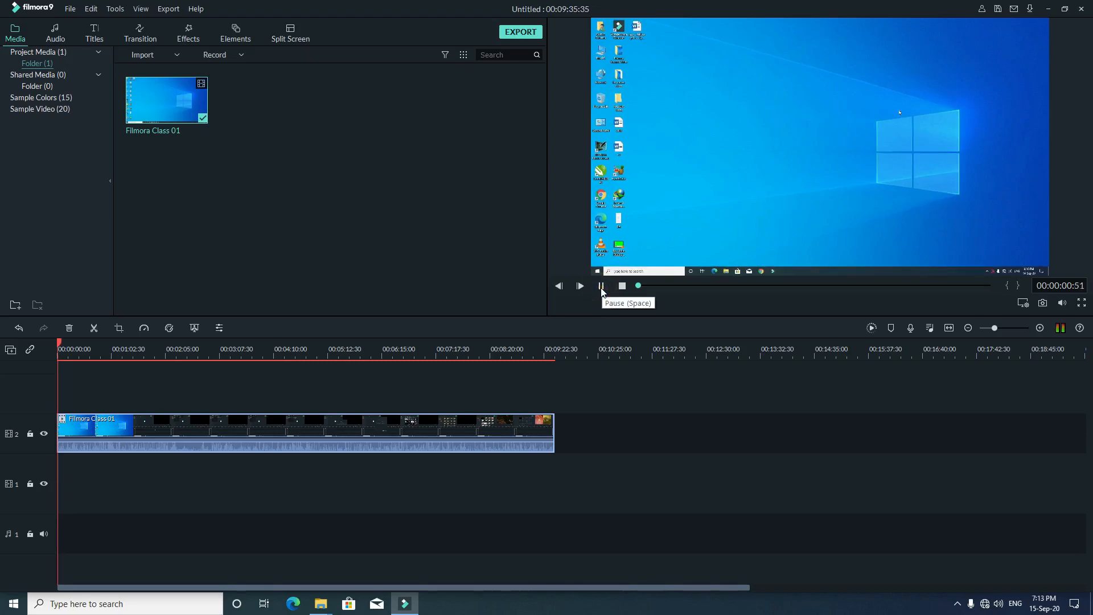
pyautogui.click(602, 286)
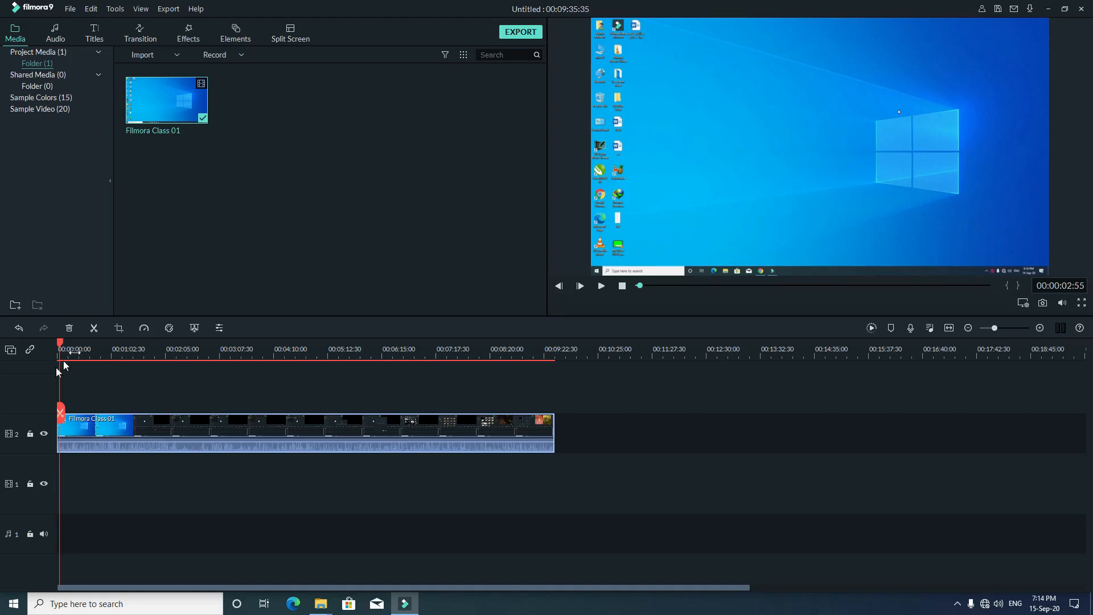
pyautogui.moveTo(62, 345); pyautogui.dragTo(57, 345)
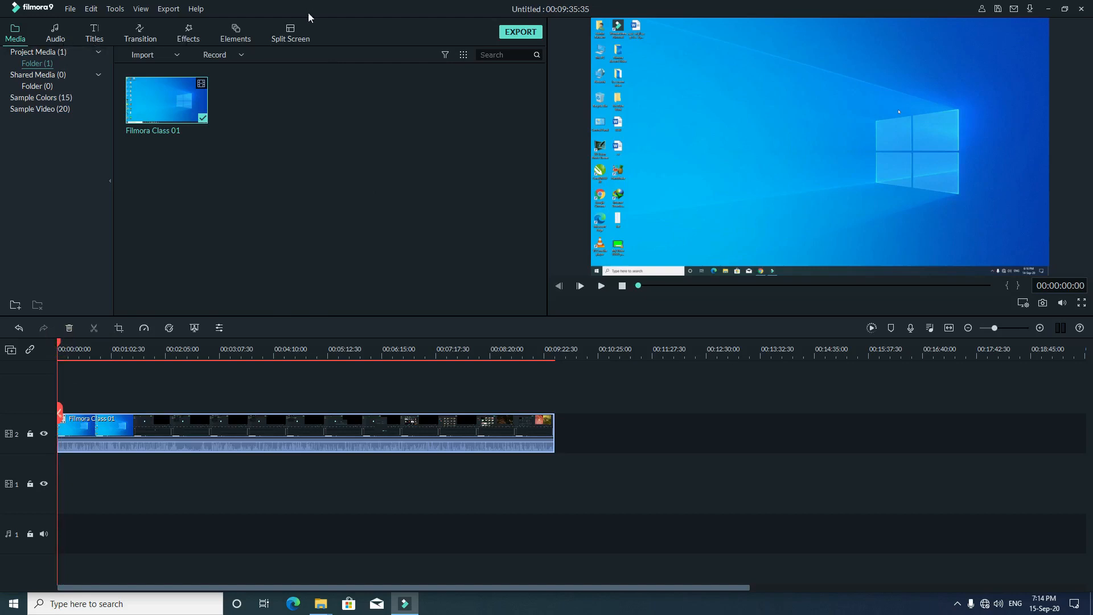
# Step: Add the Dissolve transition to the beginning of the Filmora Class 01 clip and preview it
pyautogui.click(144, 36)
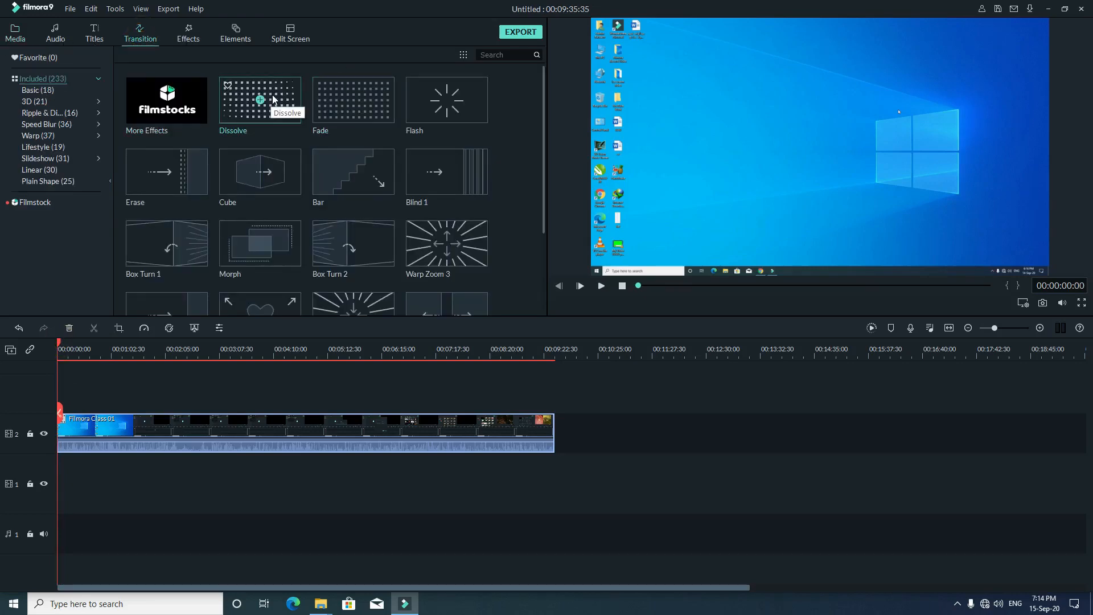
pyautogui.moveTo(275, 97); pyautogui.dragTo(63, 456)
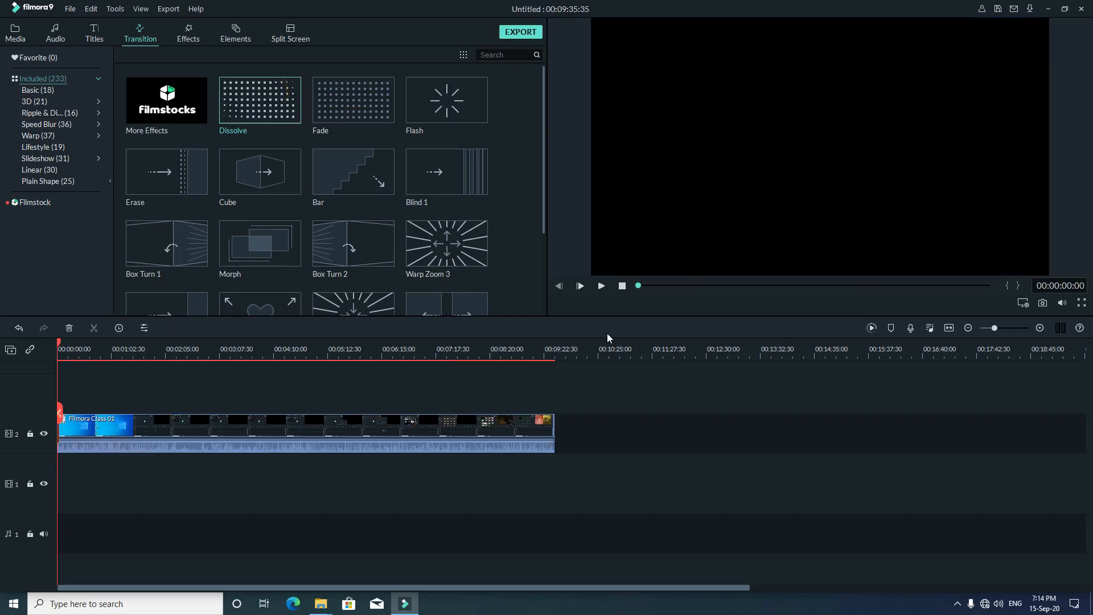
pyautogui.click(602, 286)
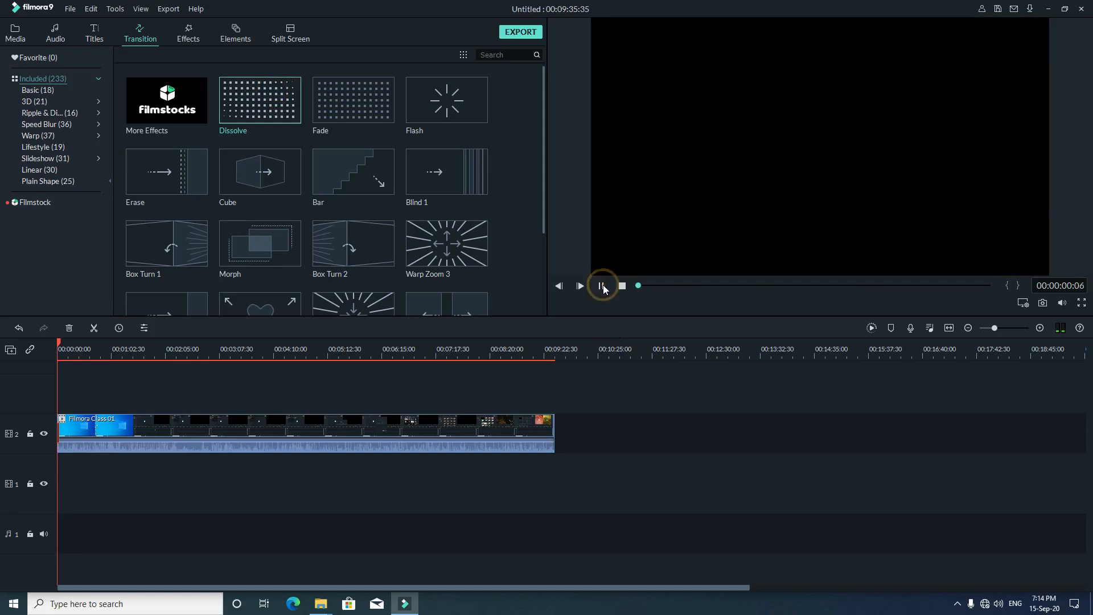
pyautogui.click(601, 286)
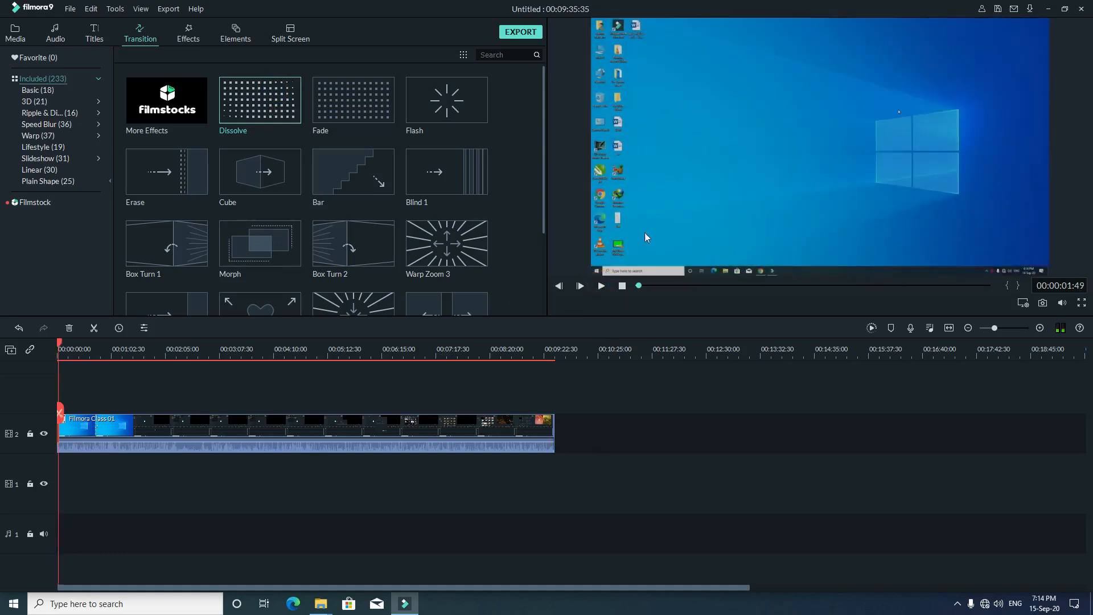
# Step: Shift the clip away from the timeline start and back, and return the playhead to 00:00:00:00
pyautogui.moveTo(466, 428); pyautogui.dragTo(486, 429)
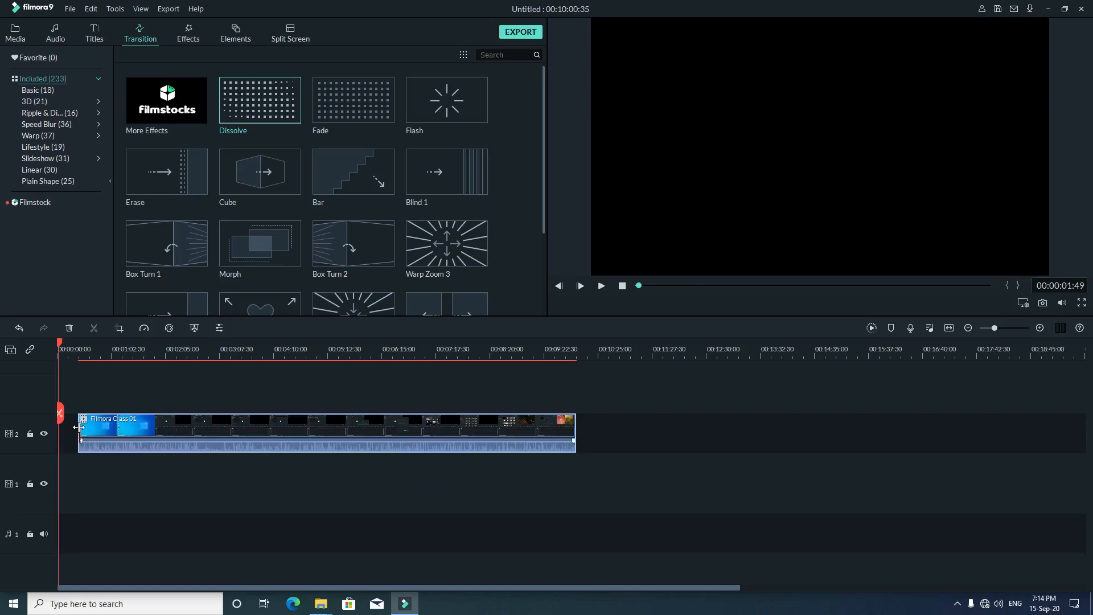
pyautogui.moveTo(78, 428); pyautogui.dragTo(72, 427)
pyautogui.moveTo(182, 420); pyautogui.dragTo(162, 420)
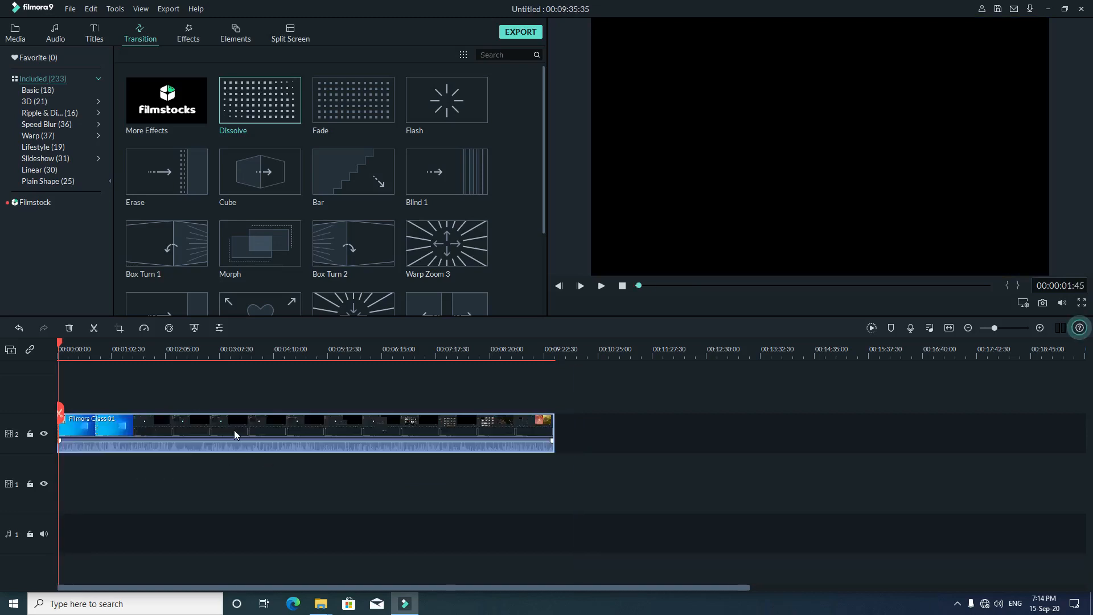
pyautogui.click(60, 344)
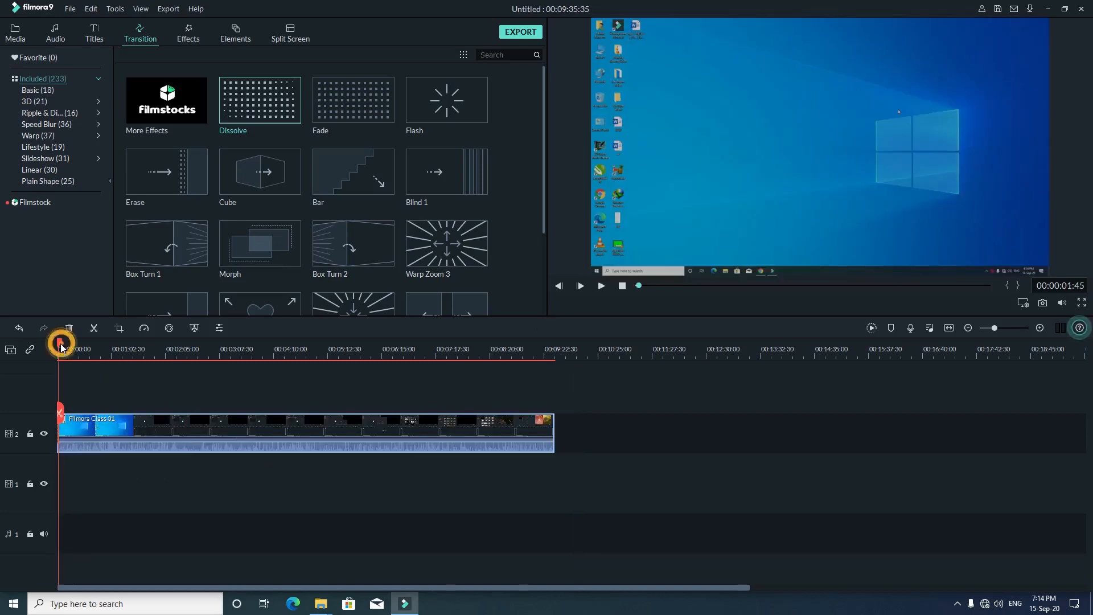
pyautogui.moveTo(59, 344); pyautogui.dragTo(56, 343)
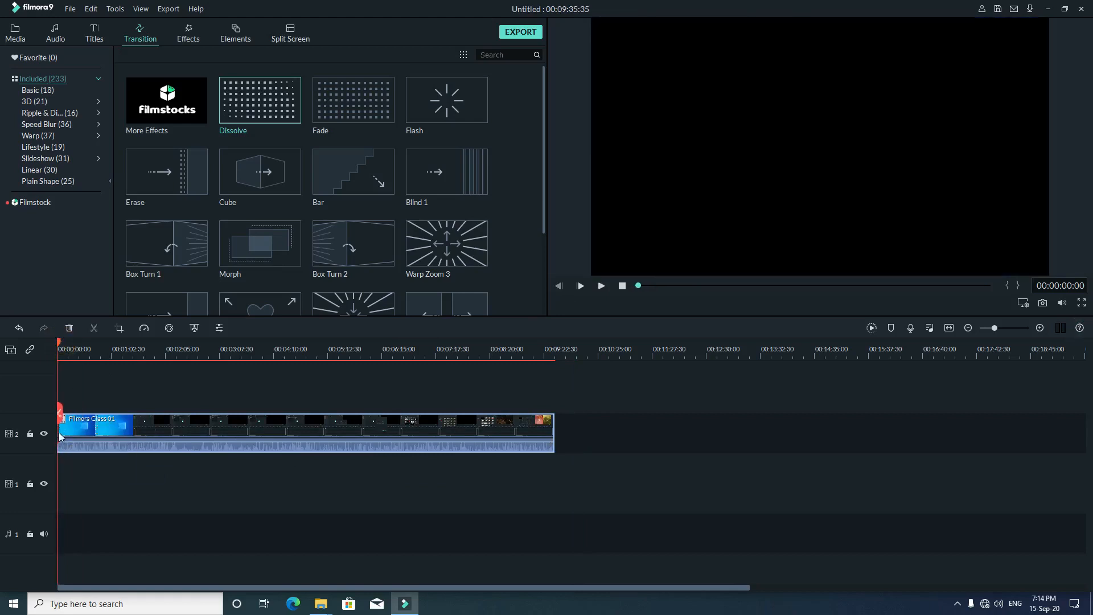
# Step: Move the clip to start at about 00:00:40 and try deleting it and the gap before it, undoing both deletions
pyautogui.moveTo(61, 436); pyautogui.dragTo(91, 431)
pyautogui.click(93, 431)
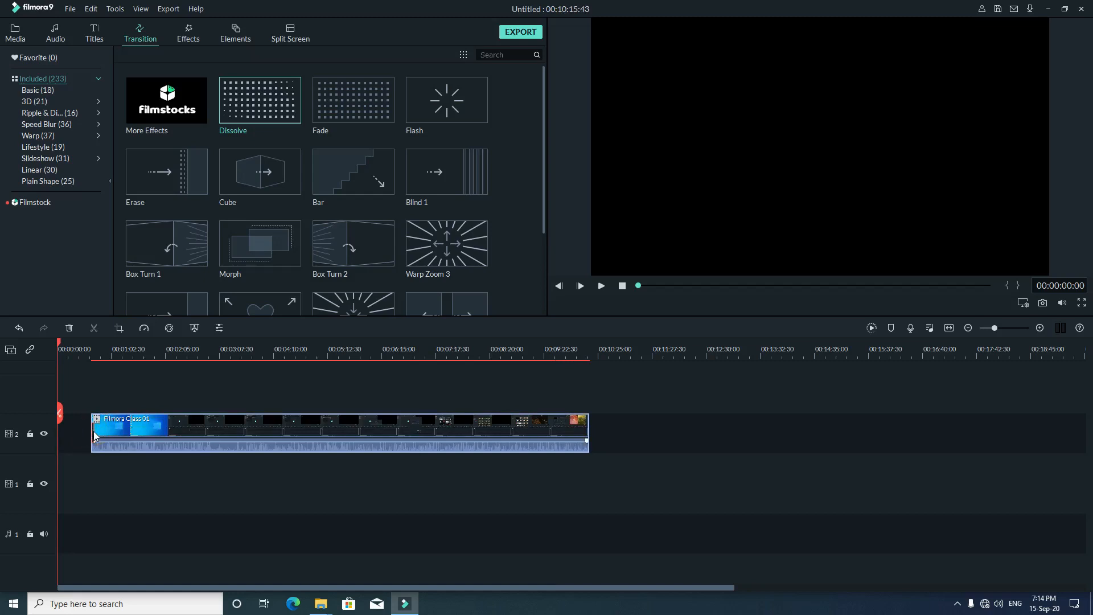
pyautogui.press('Delete')
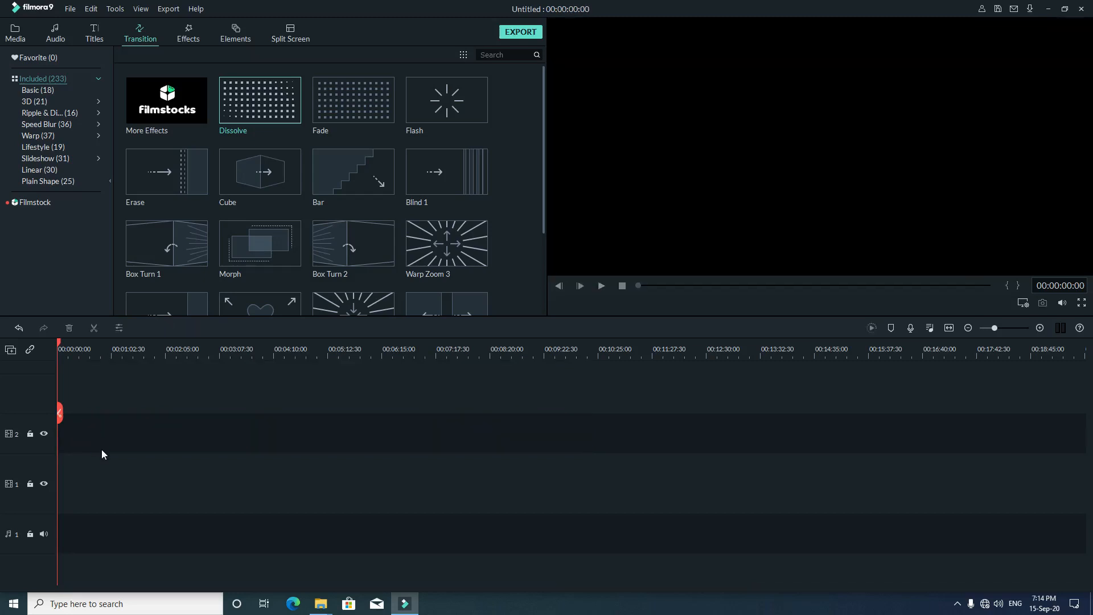
pyautogui.hotkey('ctrl', 'z')
pyautogui.click(74, 432)
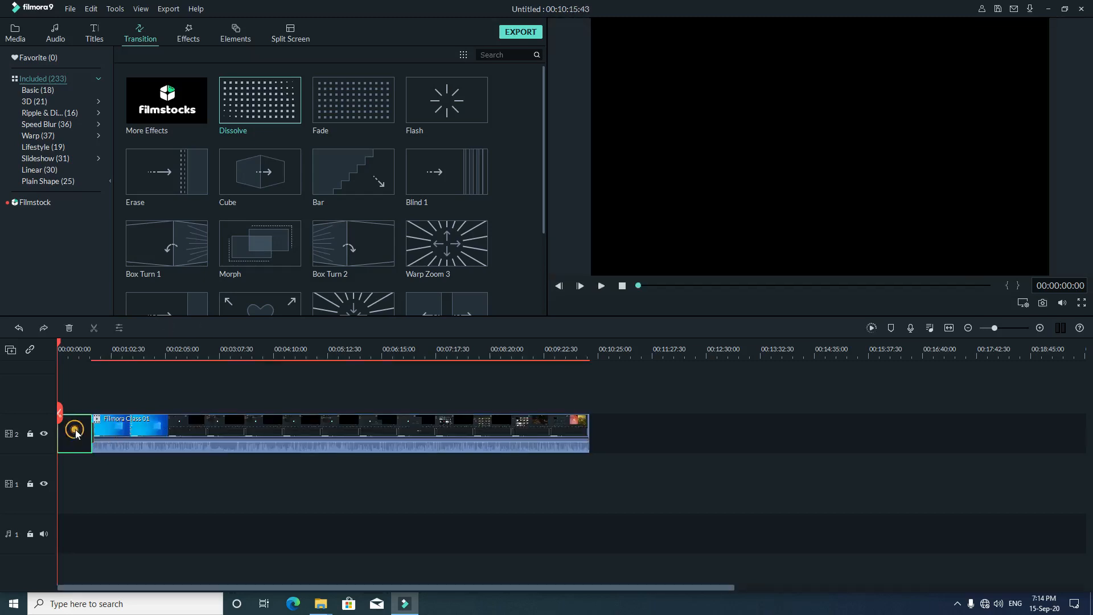
pyautogui.press('Delete')
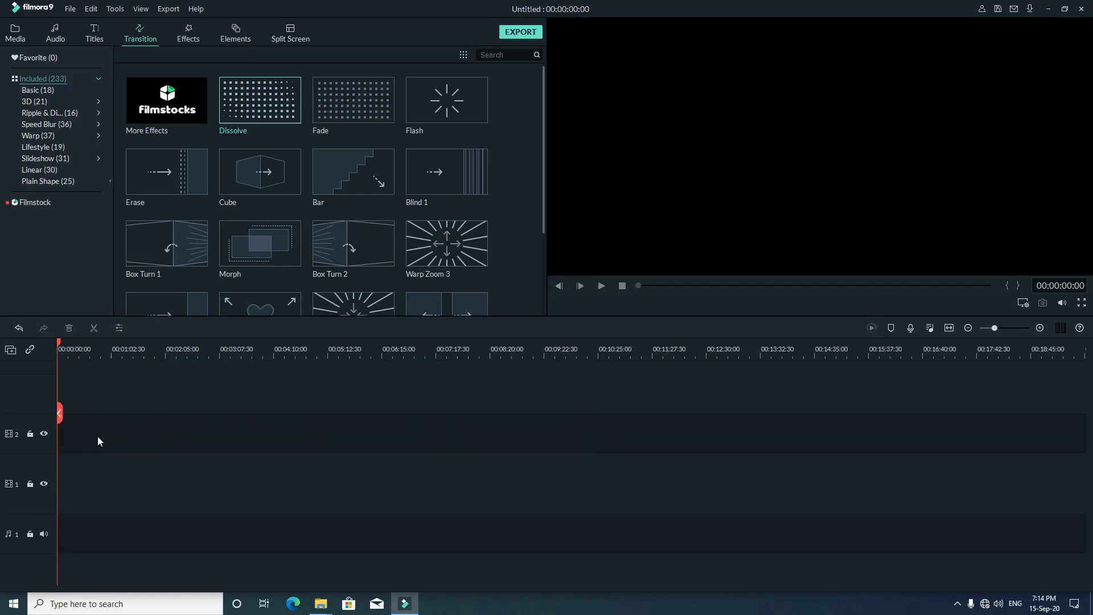
pyautogui.hotkey('ctrl', 'z')
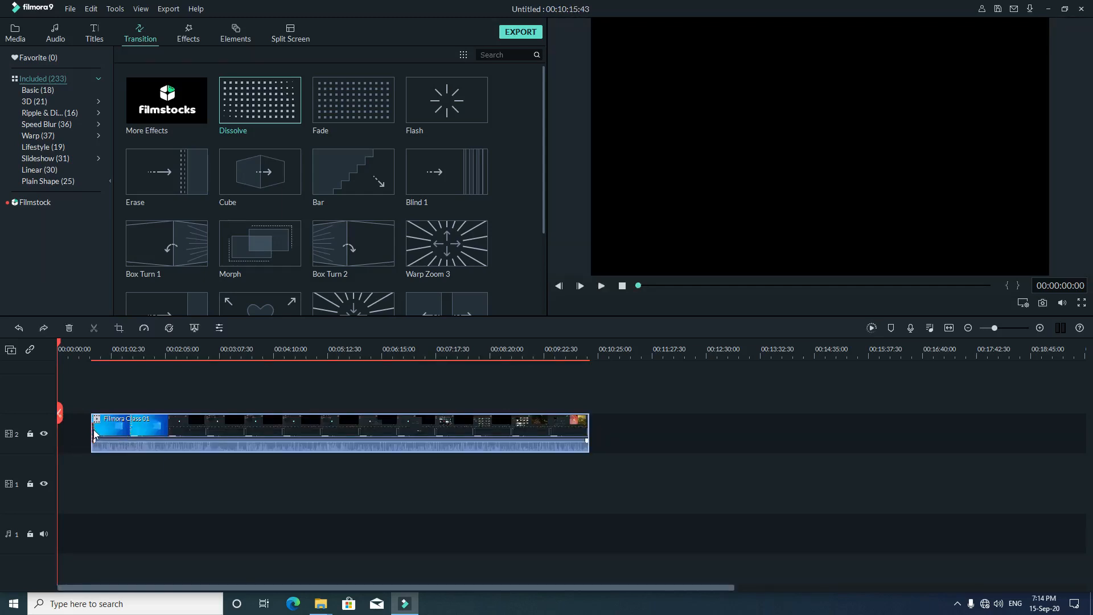
# Step: Move the clip to start at about 00:01:05 on video track 2 and play the timeline from near the clip's beginning
pyautogui.moveTo(95, 439); pyautogui.dragTo(172, 450)
pyautogui.click(600, 288)
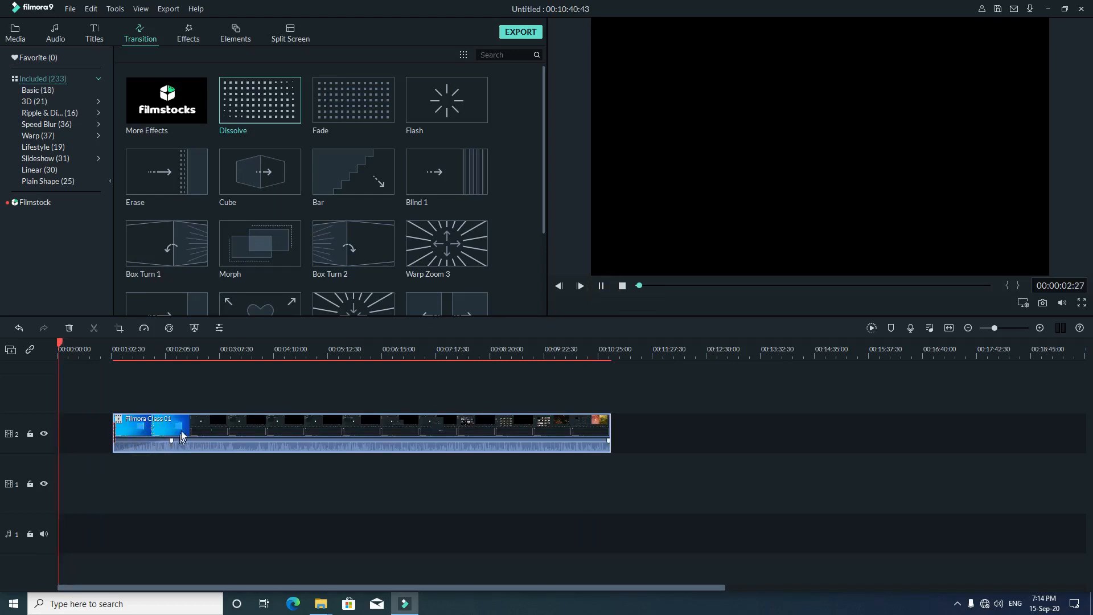
pyautogui.moveTo(60, 343); pyautogui.dragTo(116, 344)
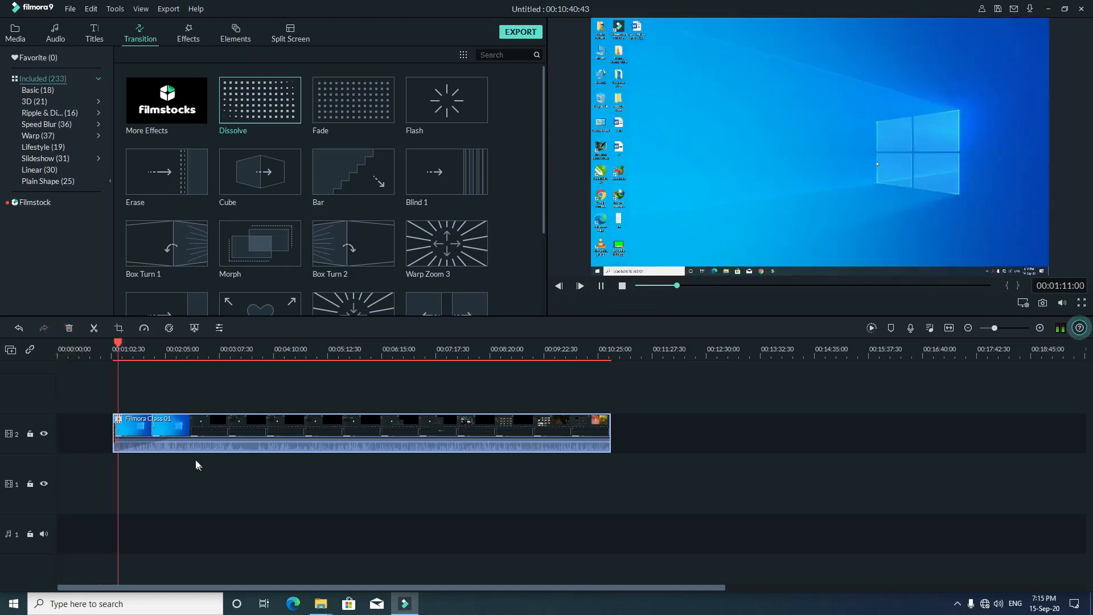
# Step: Replay the timeline from before the clip's start to view the Dissolve opening, and pause shortly after the clip begins
pyautogui.moveTo(200, 441)
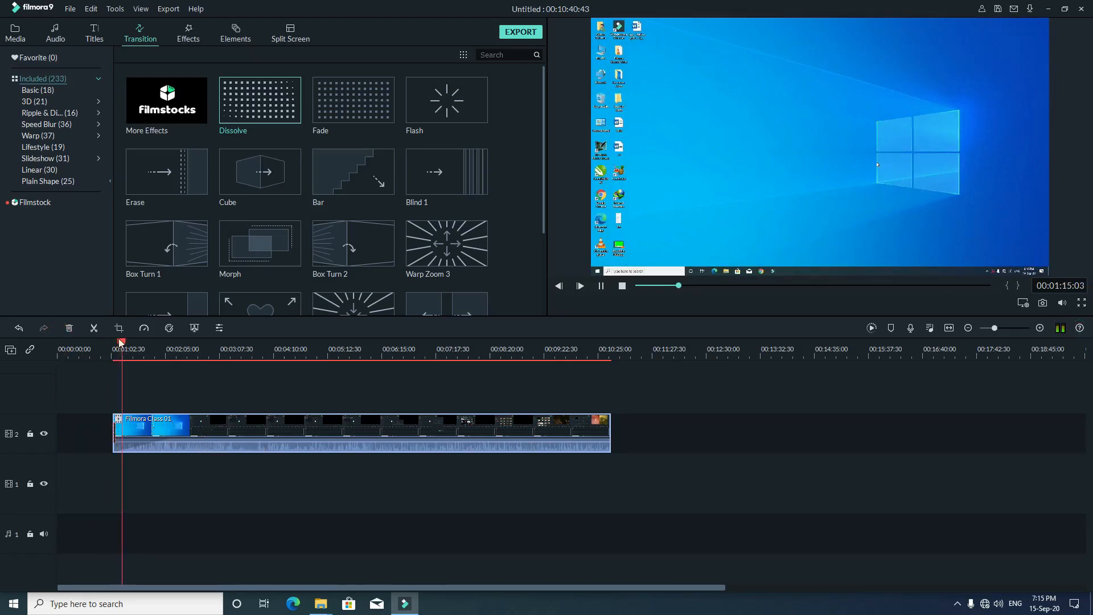
pyautogui.moveTo(119, 342); pyautogui.dragTo(100, 341)
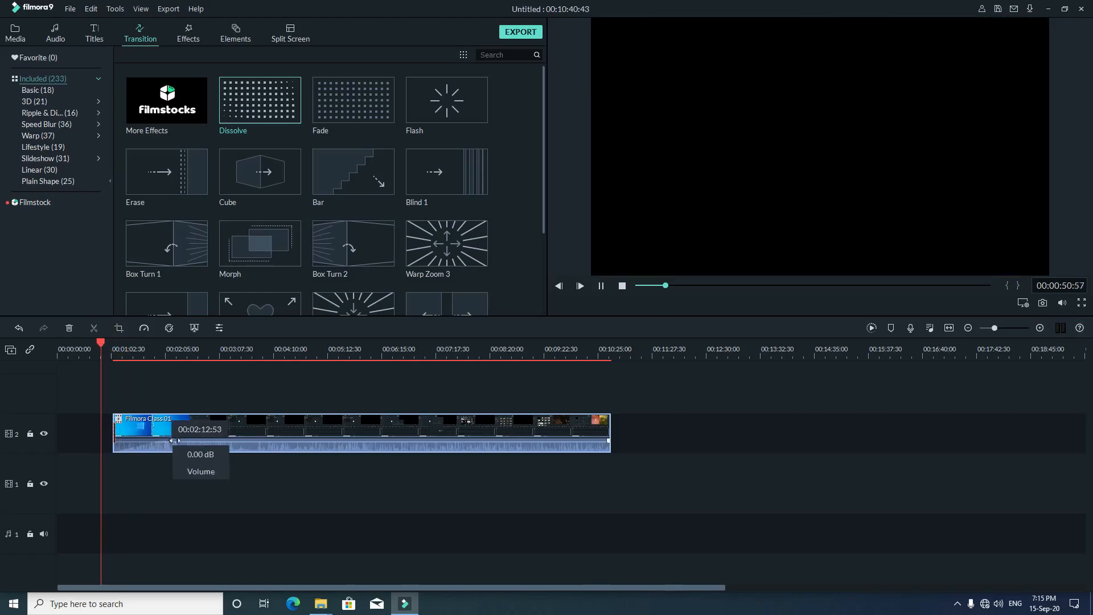
pyautogui.moveTo(171, 443); pyautogui.dragTo(116, 442)
pyautogui.moveTo(107, 345); pyautogui.dragTo(114, 344)
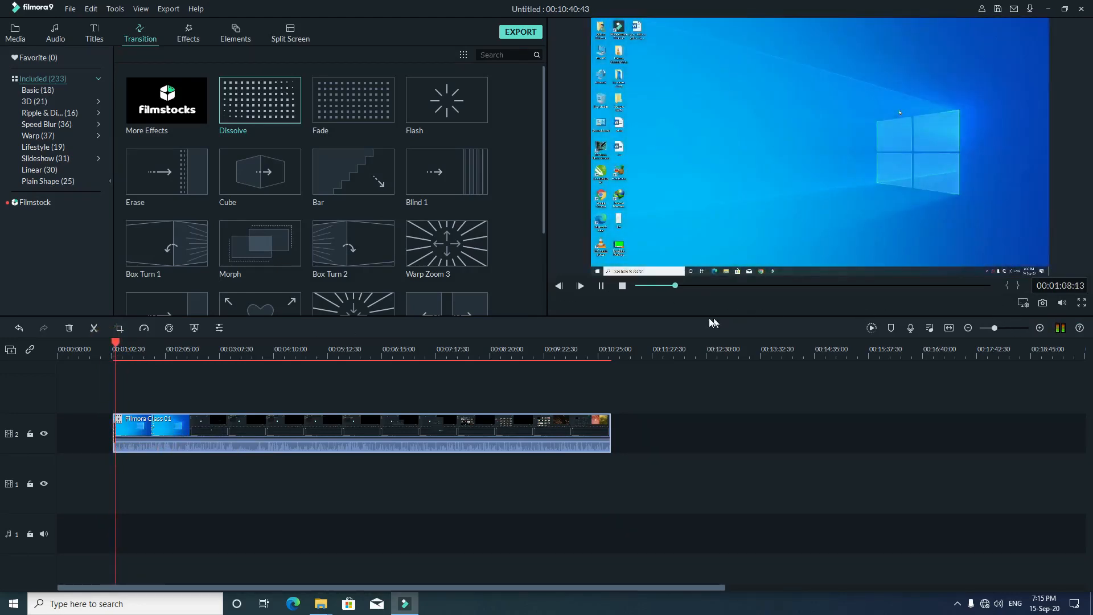
pyautogui.click(601, 286)
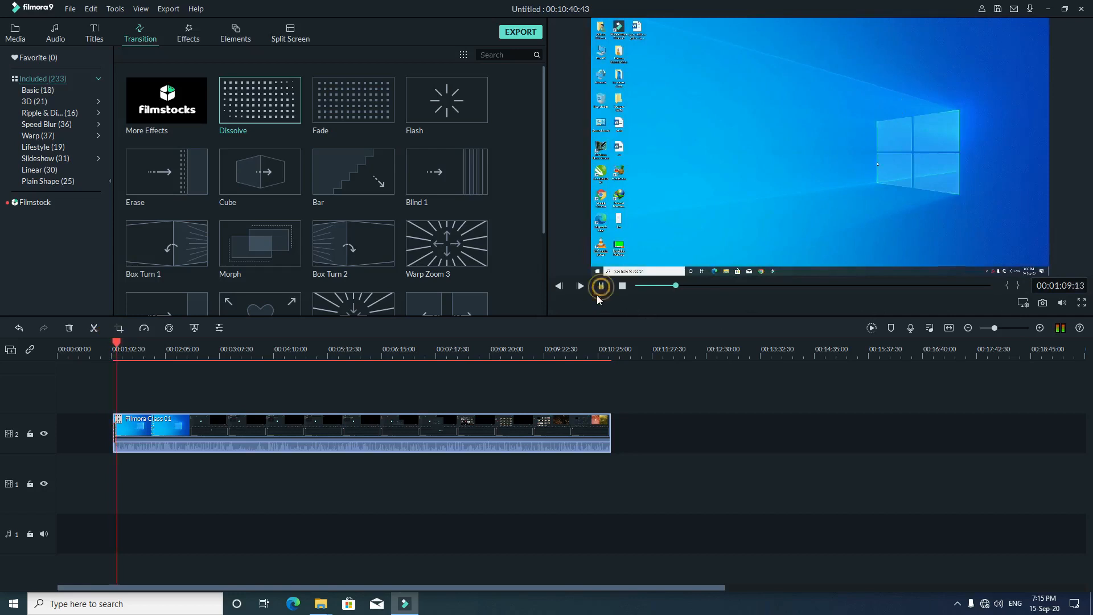
# Step: Lower the Filmora Class 01 clip's volume to about -4.80 dB and trim about 45 seconds off its beginning
pyautogui.click(204, 452)
pyautogui.moveTo(200, 442); pyautogui.dragTo(199, 444)
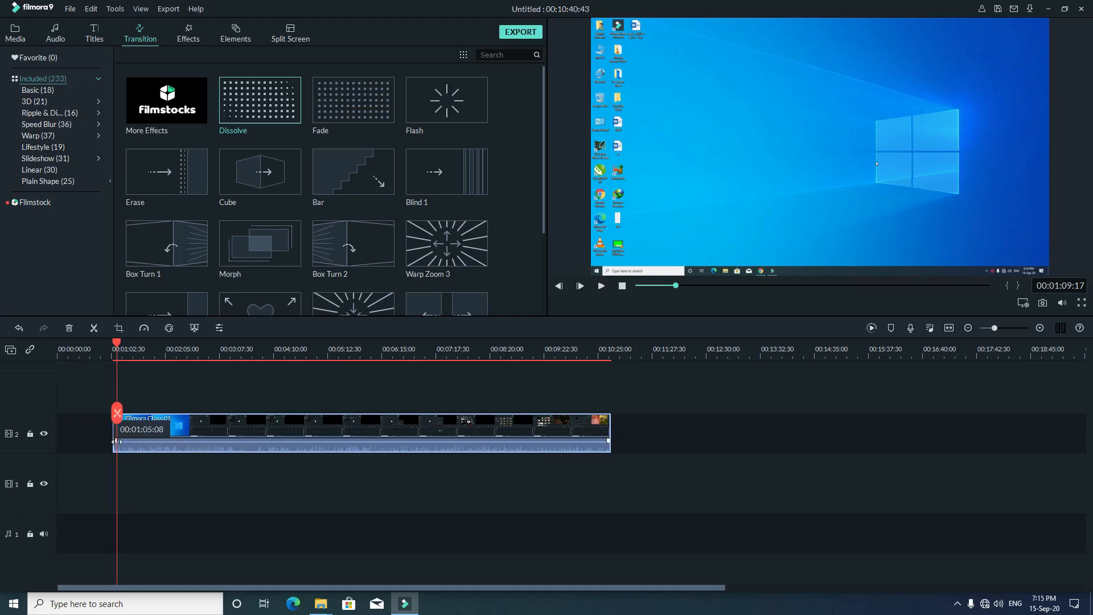
pyautogui.moveTo(112, 441); pyautogui.dragTo(148, 447)
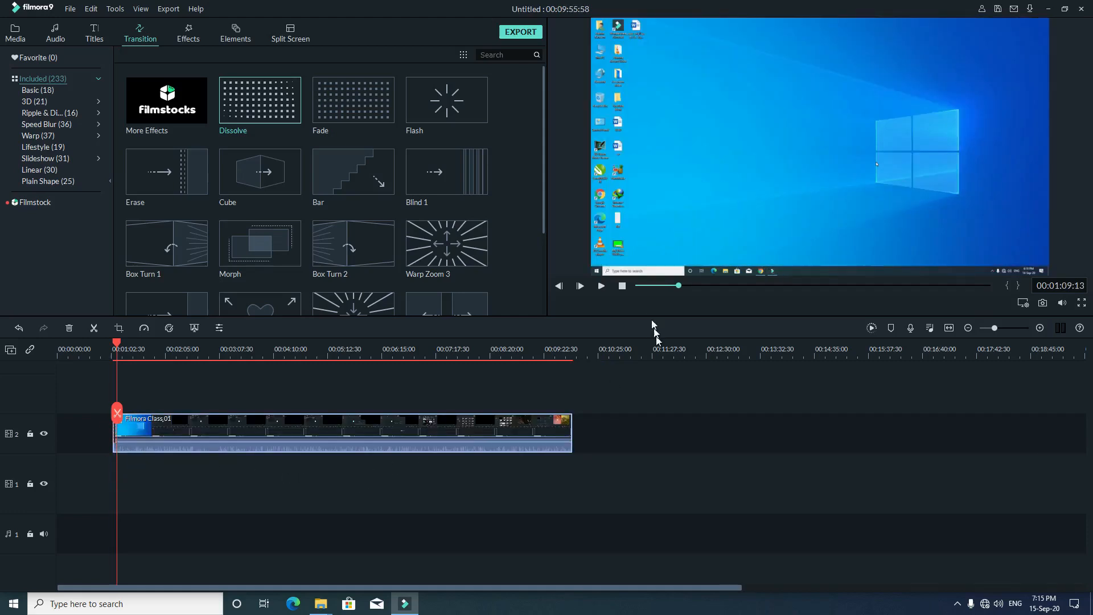
# Step: Play the trimmed clip from just before its start and pause during the opening transition
pyautogui.click(603, 288)
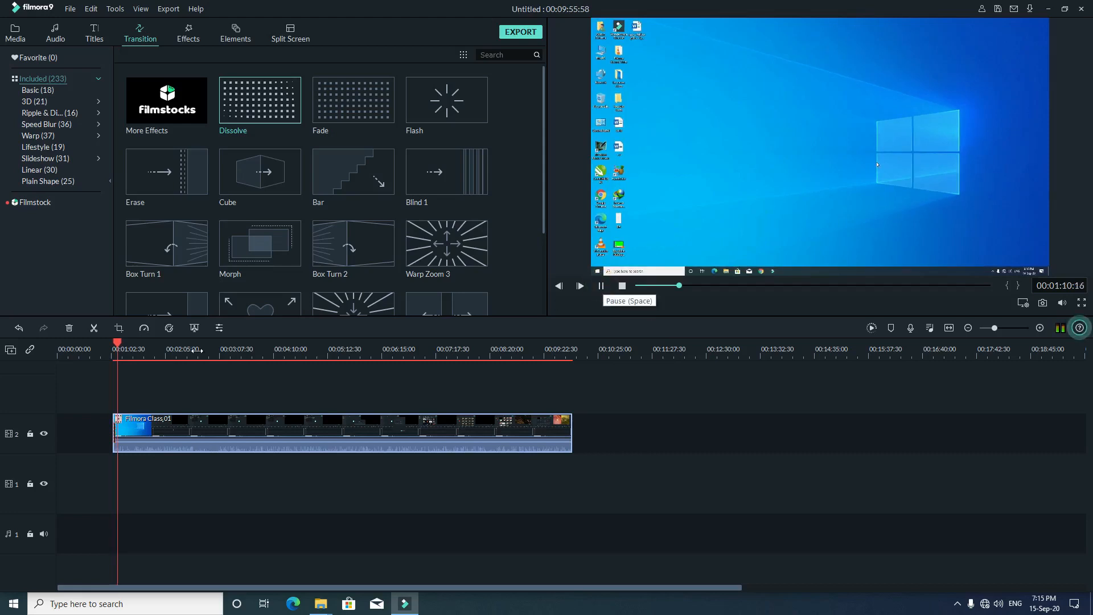
pyautogui.click(111, 344)
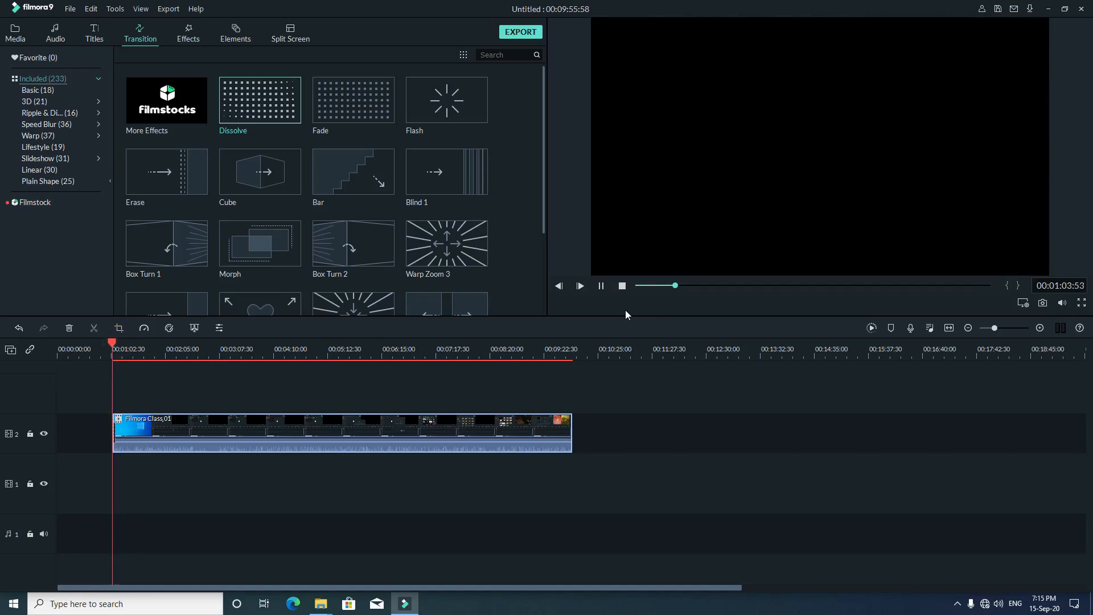
pyautogui.click(602, 287)
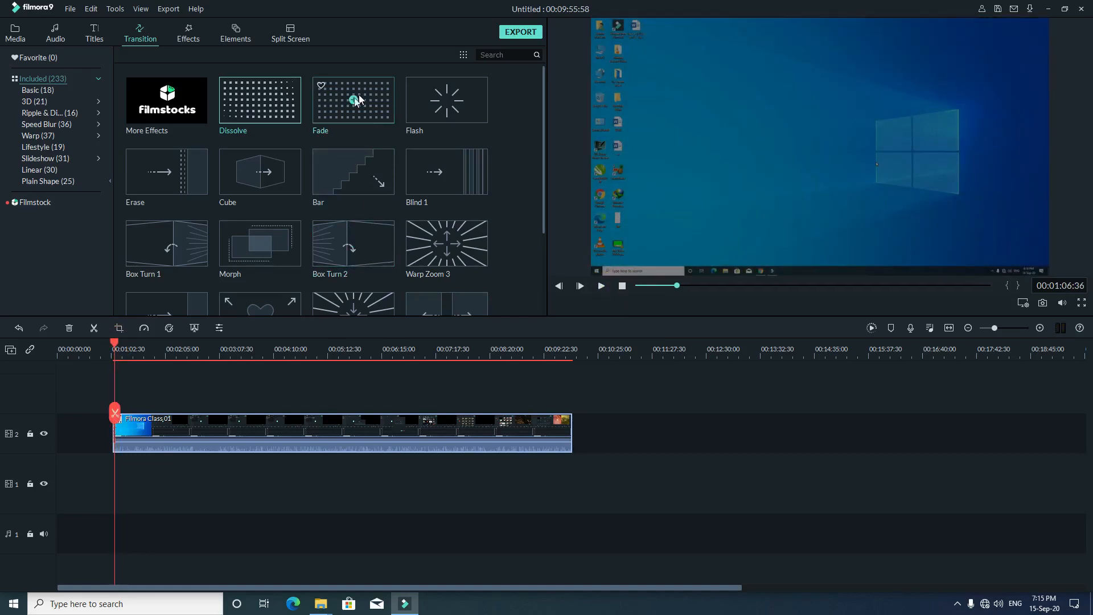
# Step: Apply the Flash transition to the beginning of the clip and preview it from about 00:01:04
pyautogui.moveTo(456, 92); pyautogui.dragTo(124, 438)
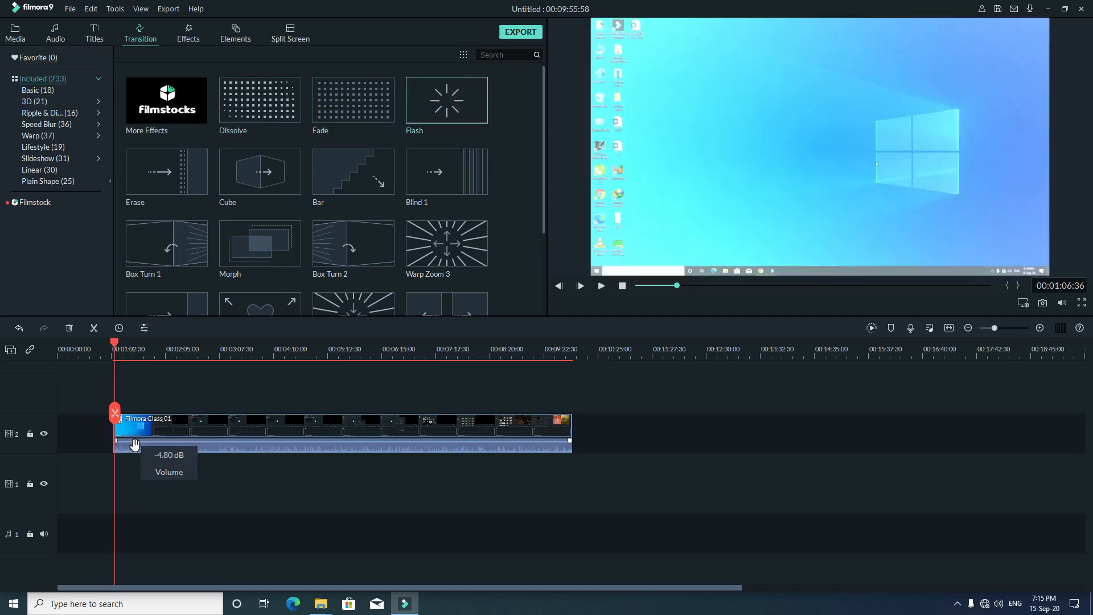
pyautogui.click(112, 346)
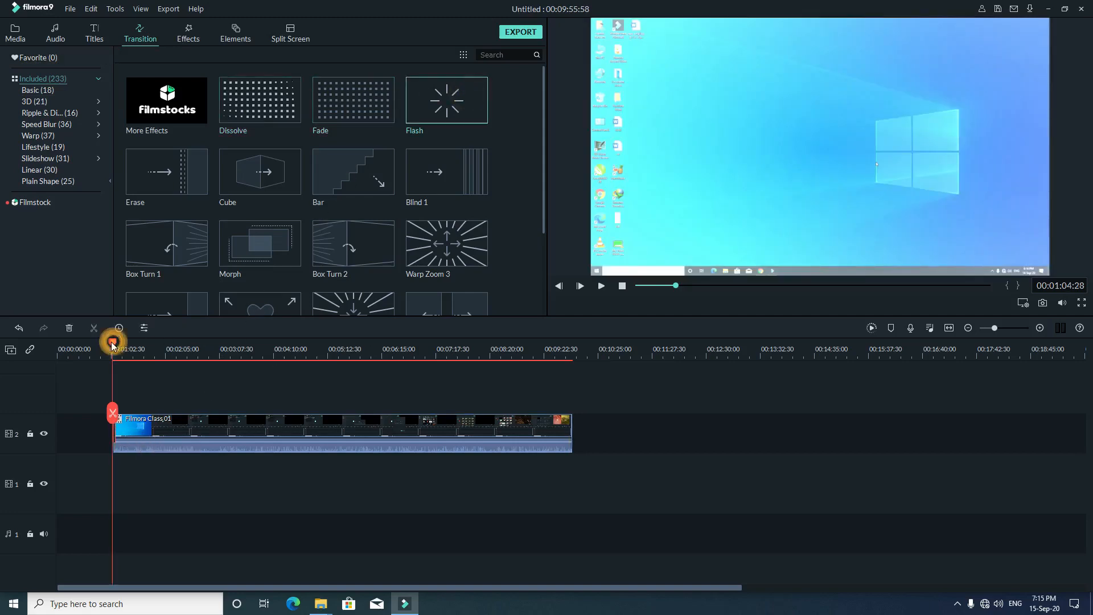
pyautogui.click(601, 284)
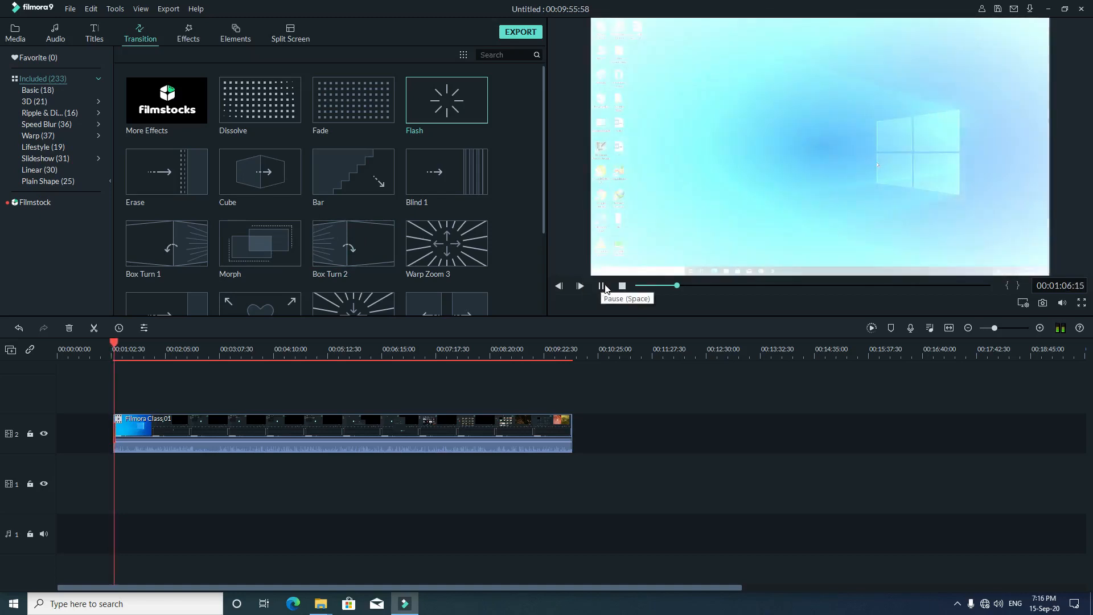
pyautogui.click(602, 286)
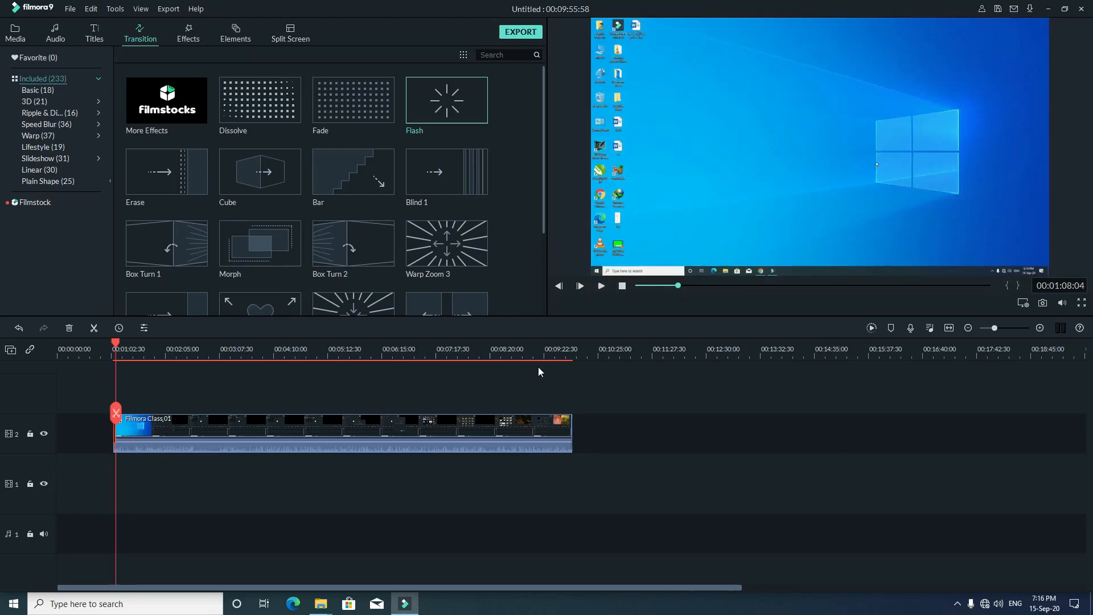
# Step: Apply the Warp Zoom 3 transition to the end of the clip and preview the clip's last seconds
pyautogui.moveTo(465, 243)
pyautogui.moveTo(463, 240); pyautogui.dragTo(564, 438)
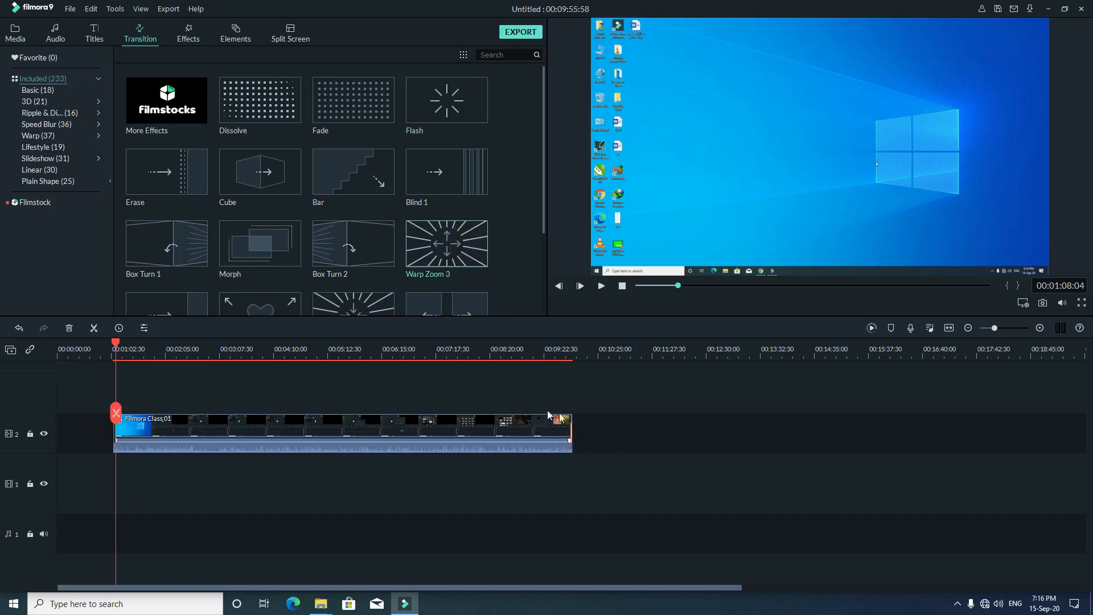
pyautogui.moveTo(117, 344); pyautogui.dragTo(568, 390)
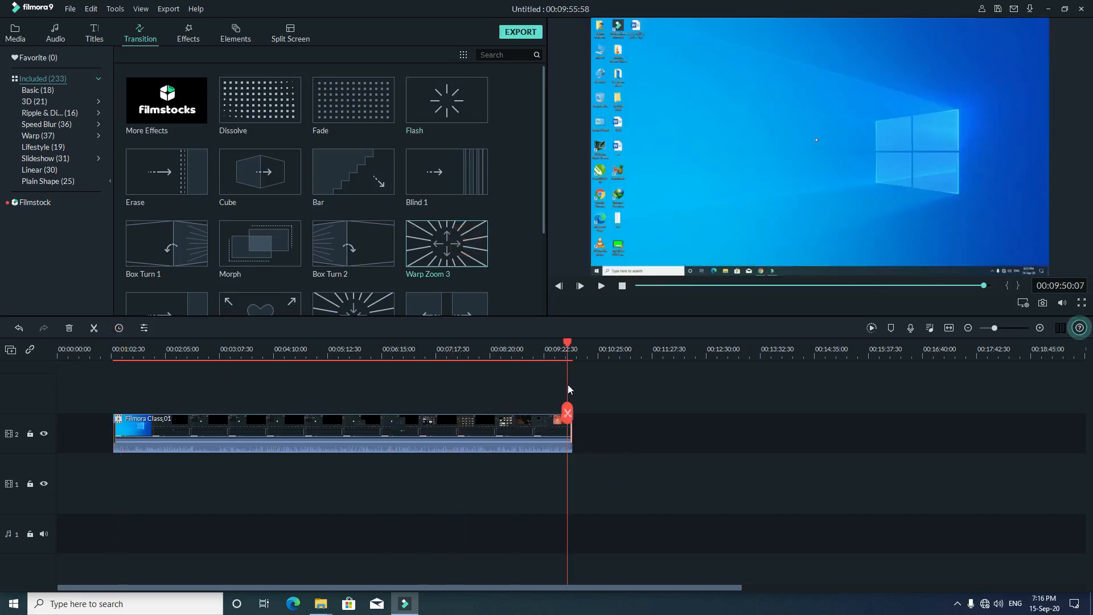
pyautogui.click(601, 286)
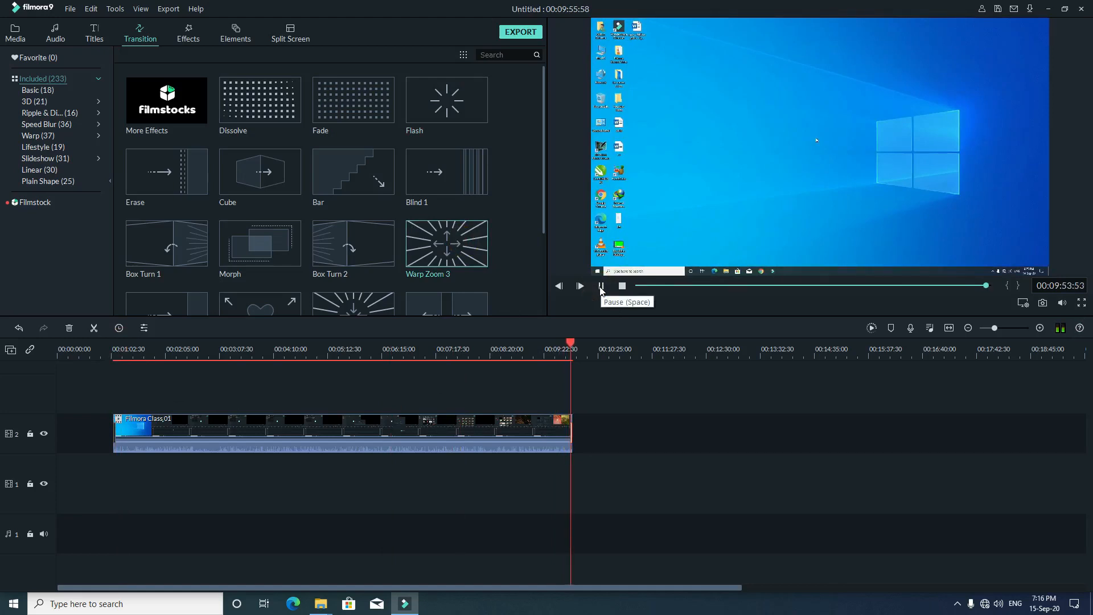
pyautogui.click(600, 286)
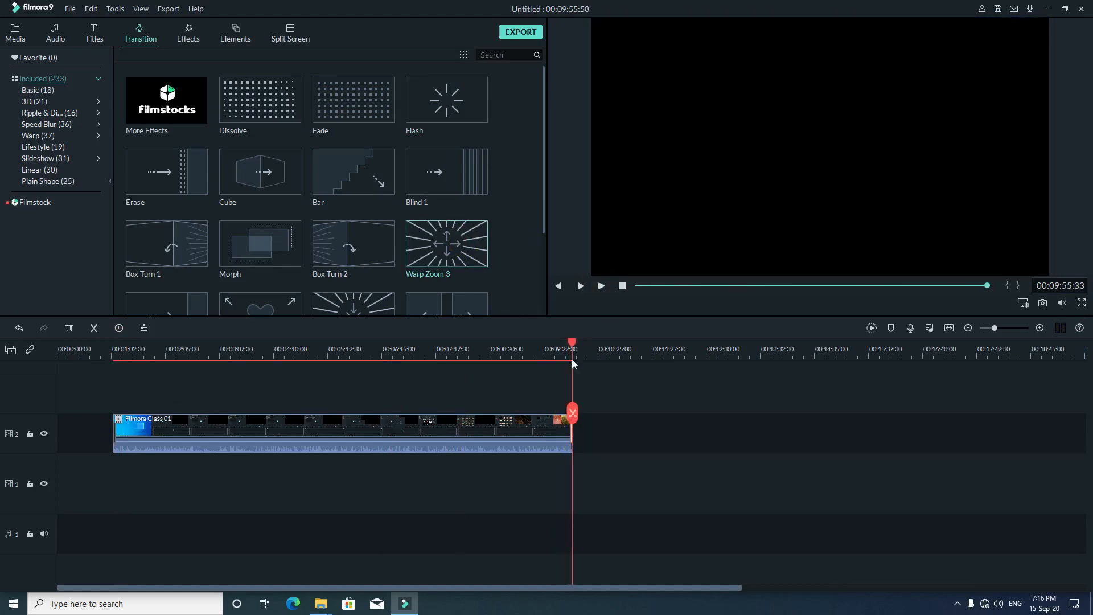
# Step: Delete the transitions at both ends of the clip and close the gap before it so it starts at 00:00:00:00
pyautogui.moveTo(572, 344); pyautogui.dragTo(473, 349)
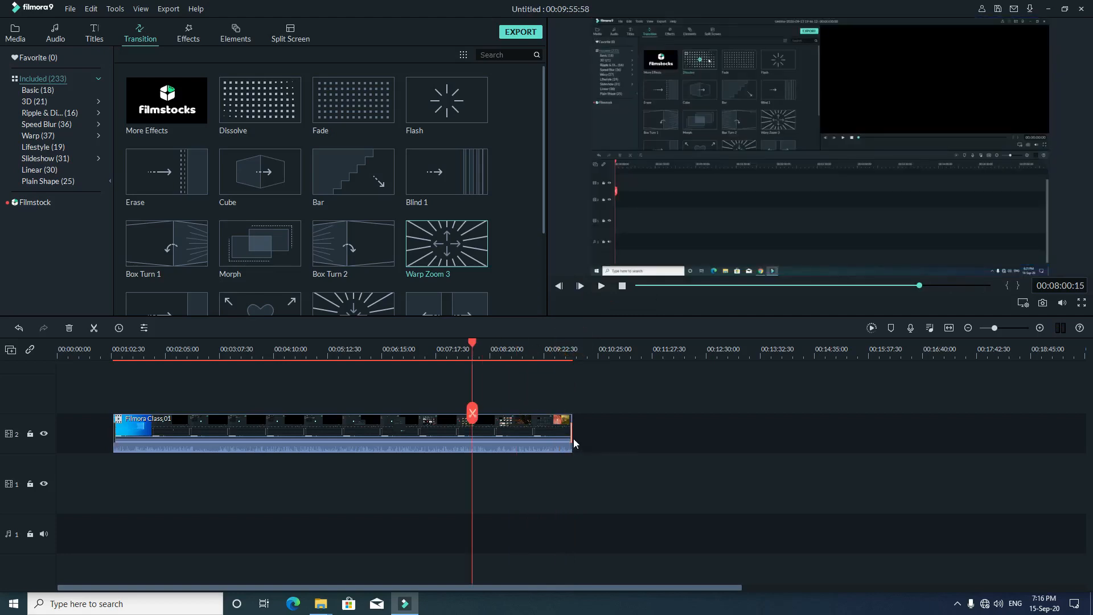
pyautogui.click(571, 429)
pyautogui.click(112, 431)
pyautogui.press('Delete')
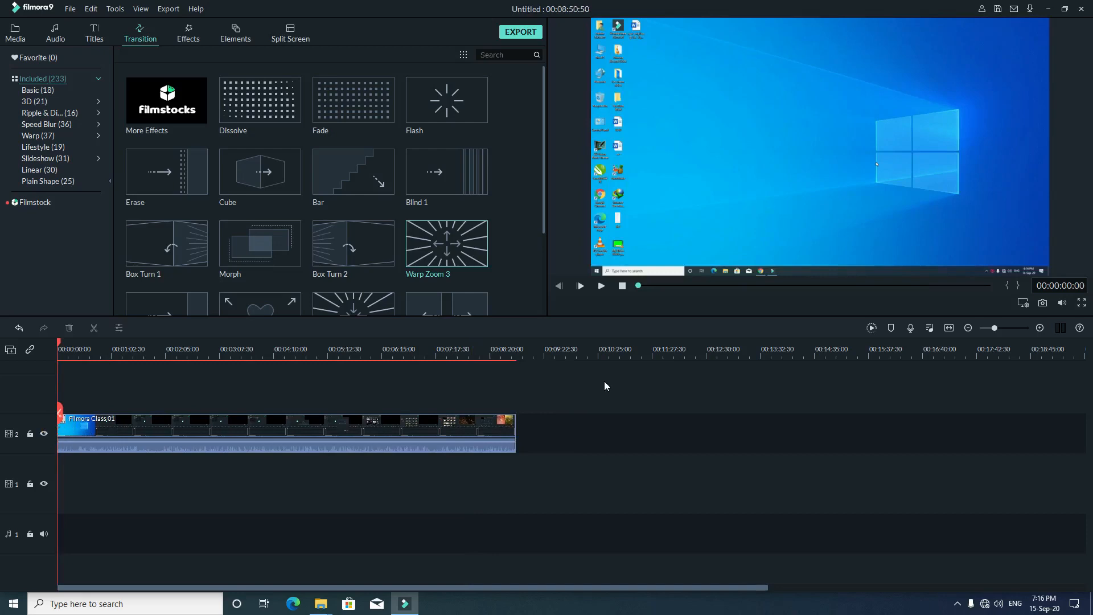
# Step: Play the beginning and the end of the clip to check both ends without transitions
pyautogui.click(602, 285)
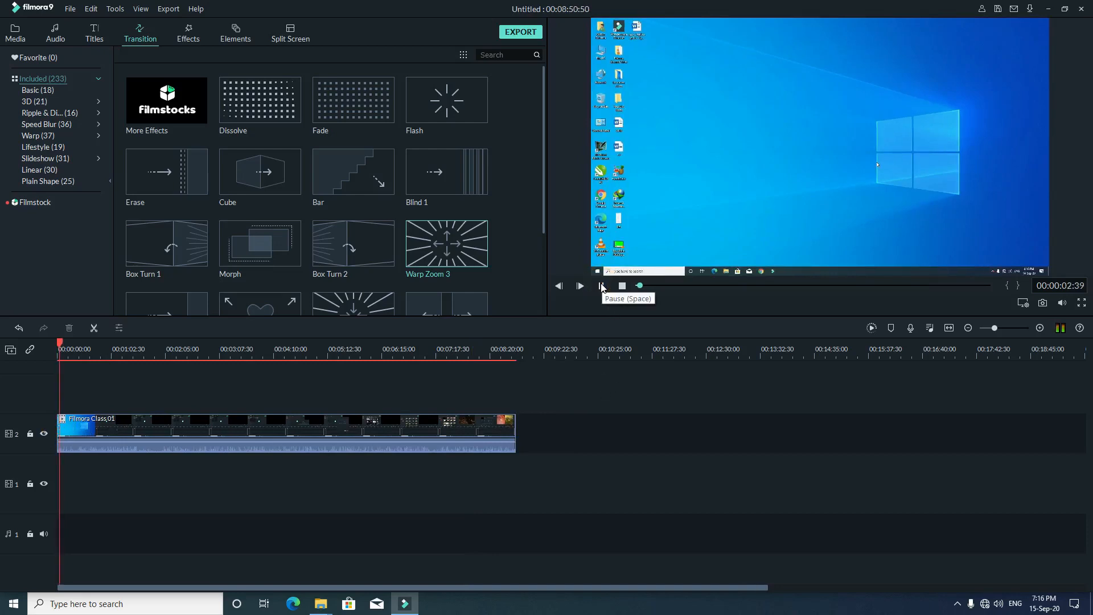
pyautogui.click(602, 285)
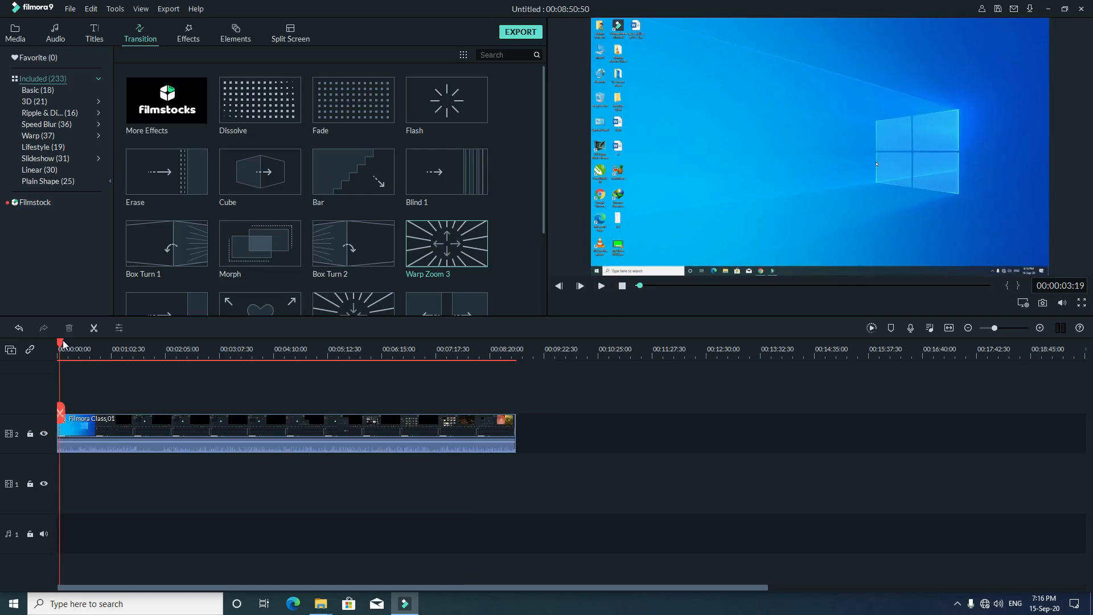
pyautogui.moveTo(60, 343); pyautogui.dragTo(514, 385)
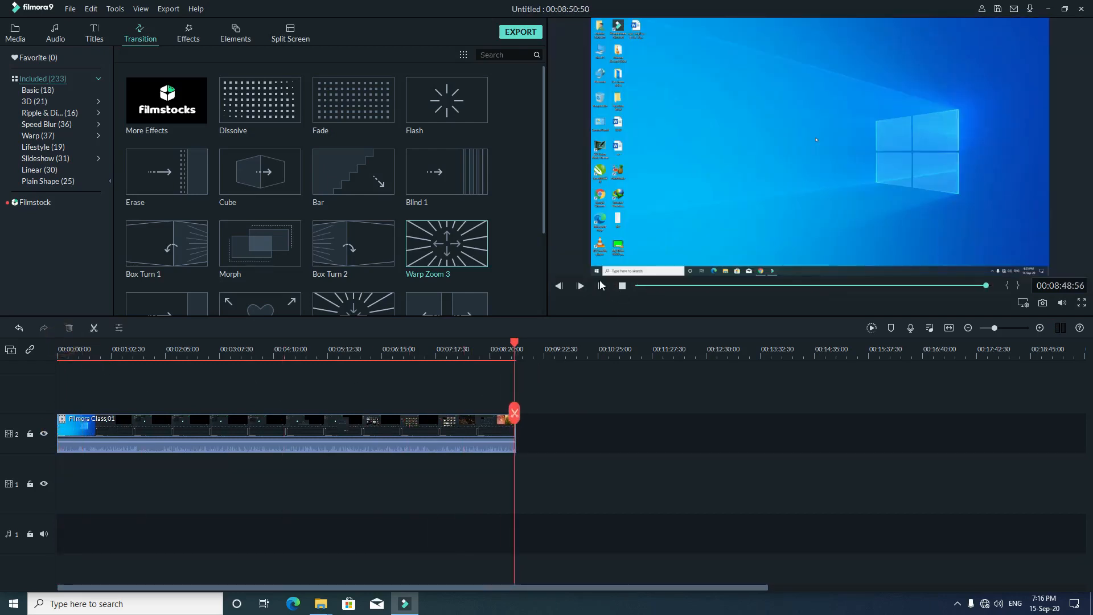
pyautogui.click(602, 286)
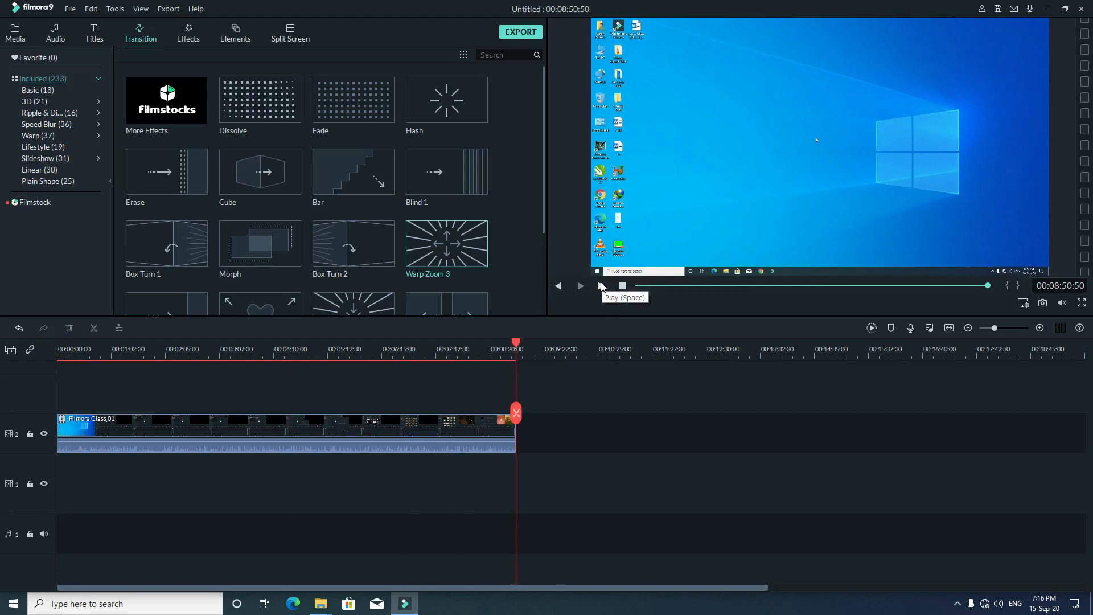
pyautogui.click(602, 285)
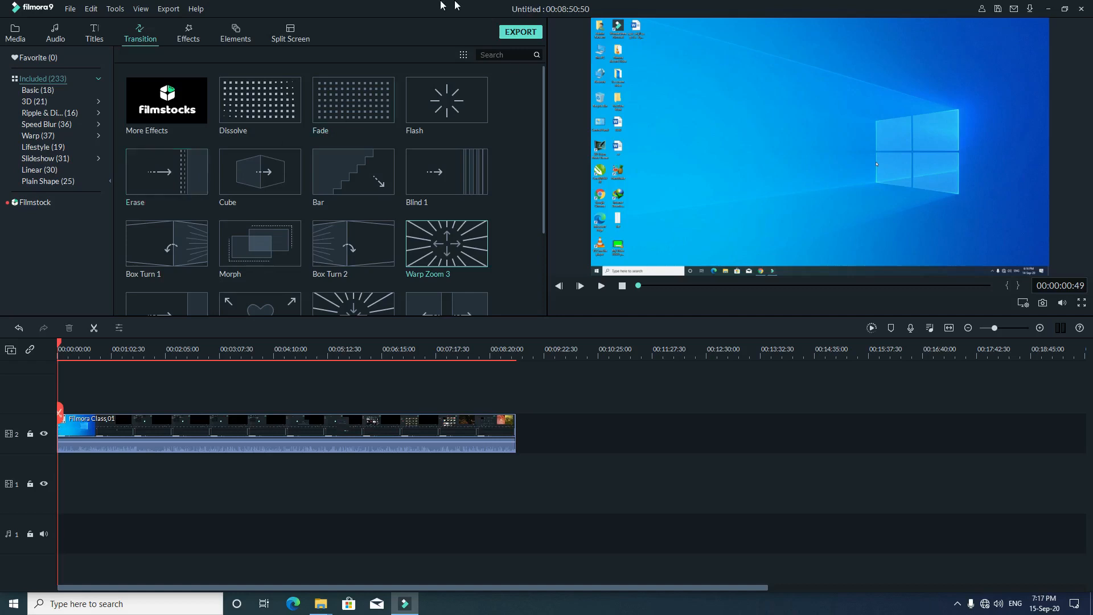
# Step: Review the local MP4 export options and the quality, video and audio settings, and close the export window without exporting
pyautogui.click(519, 34)
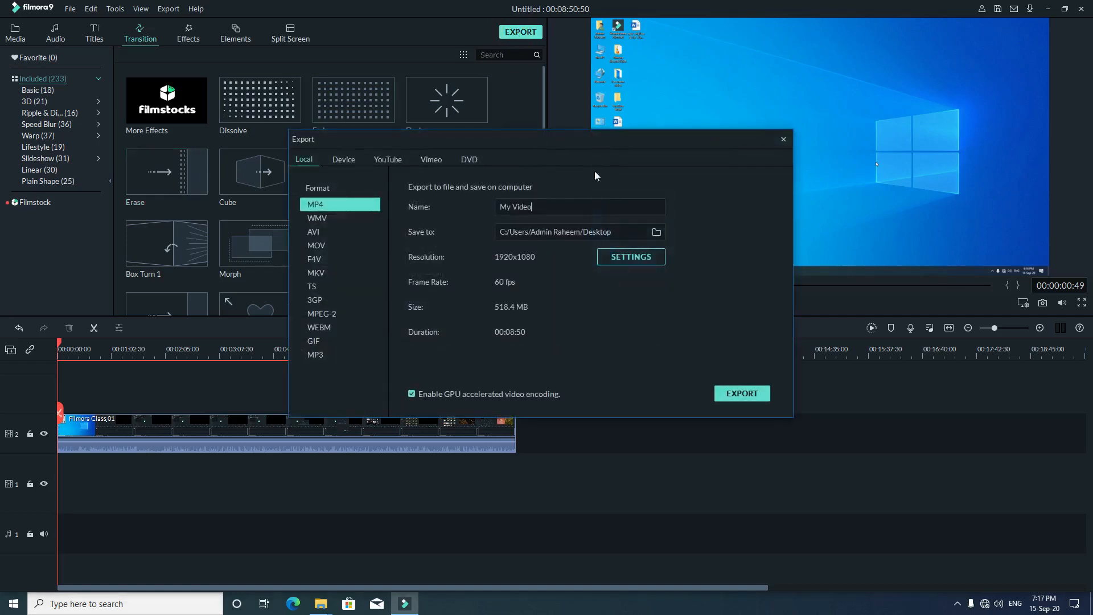
pyautogui.click(641, 261)
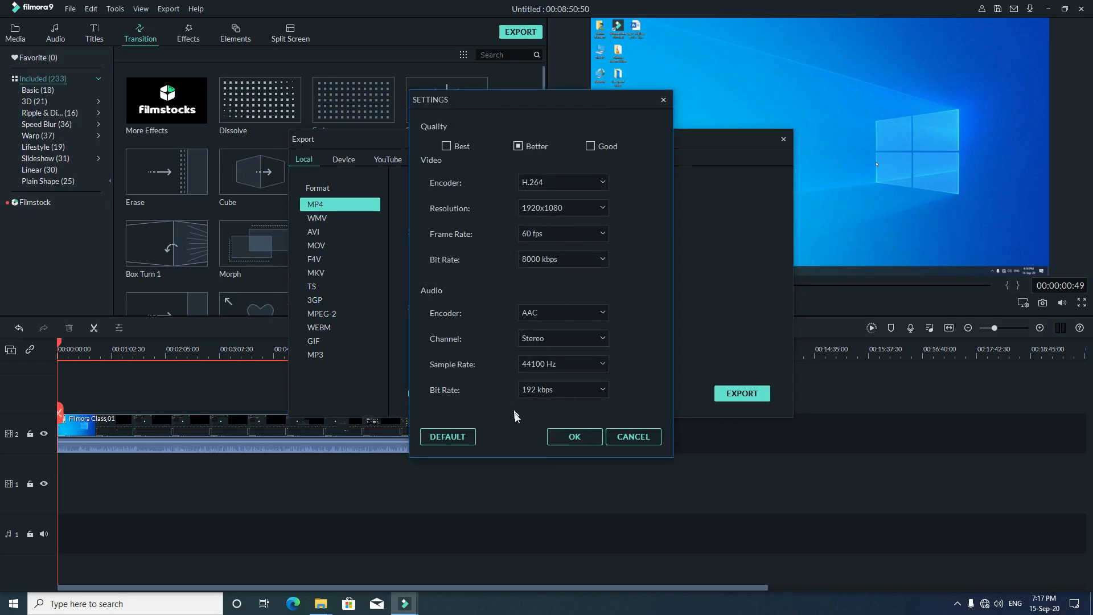
pyautogui.click(573, 436)
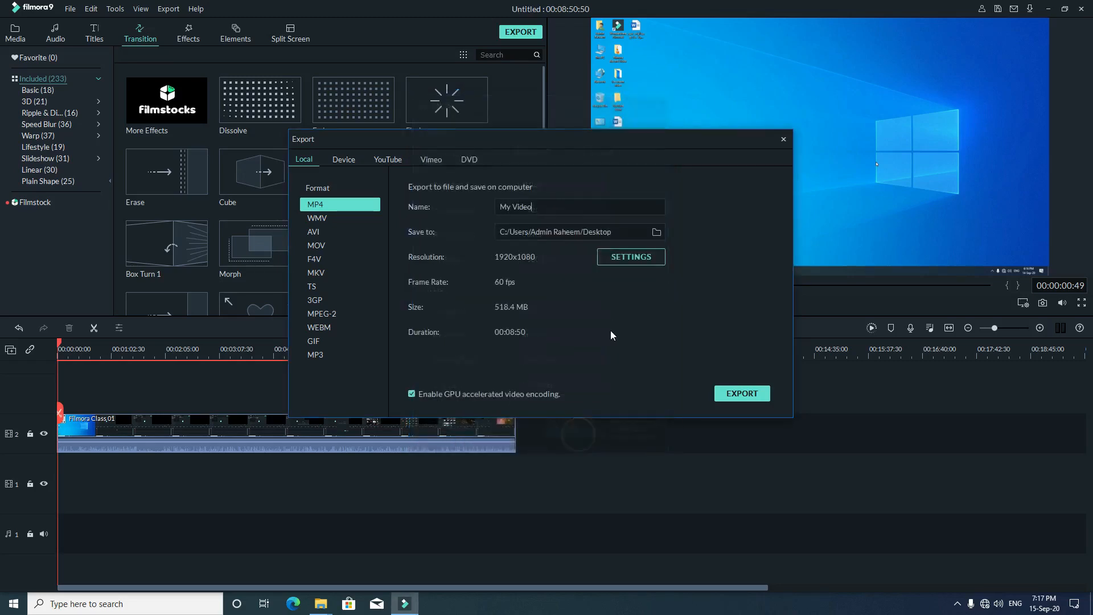
pyautogui.click(783, 139)
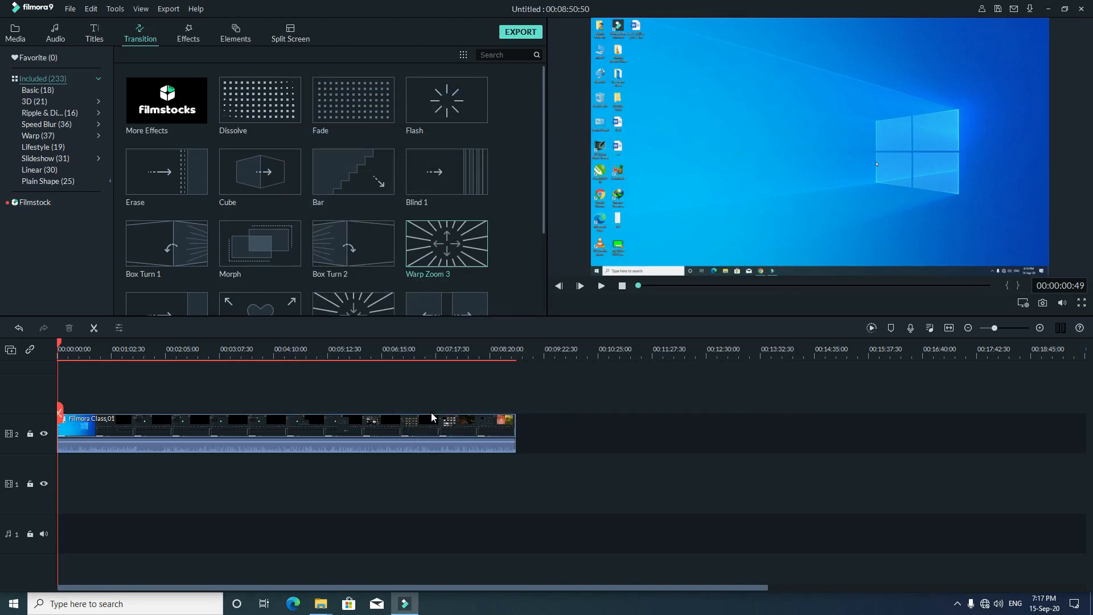
# Step: Look through the project media, Sample Colors and Sample Video collections in the media library
pyautogui.click(15, 33)
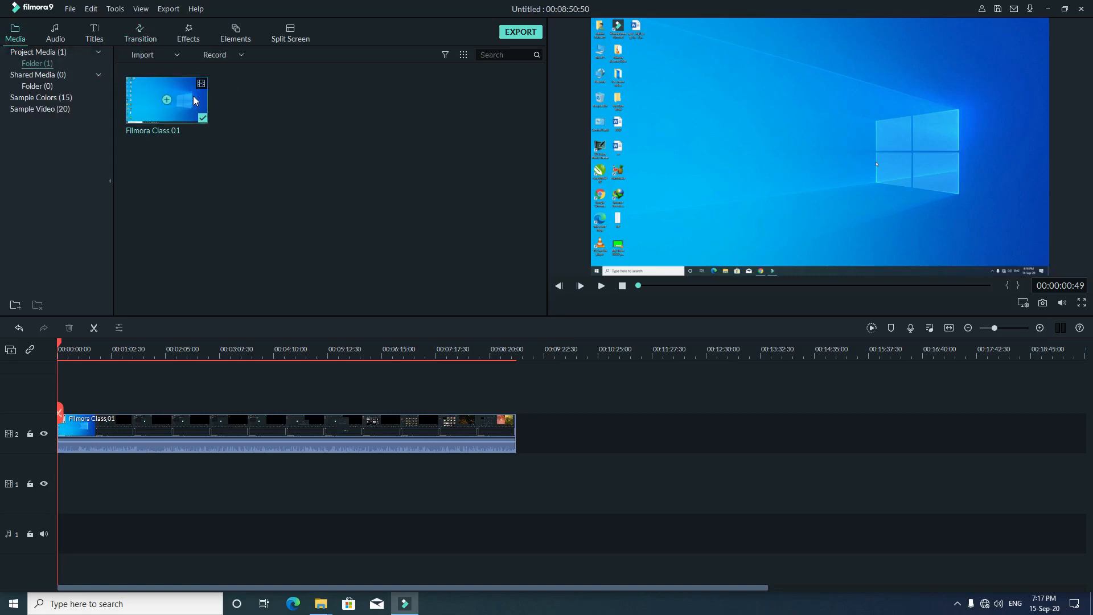
pyautogui.click(50, 97)
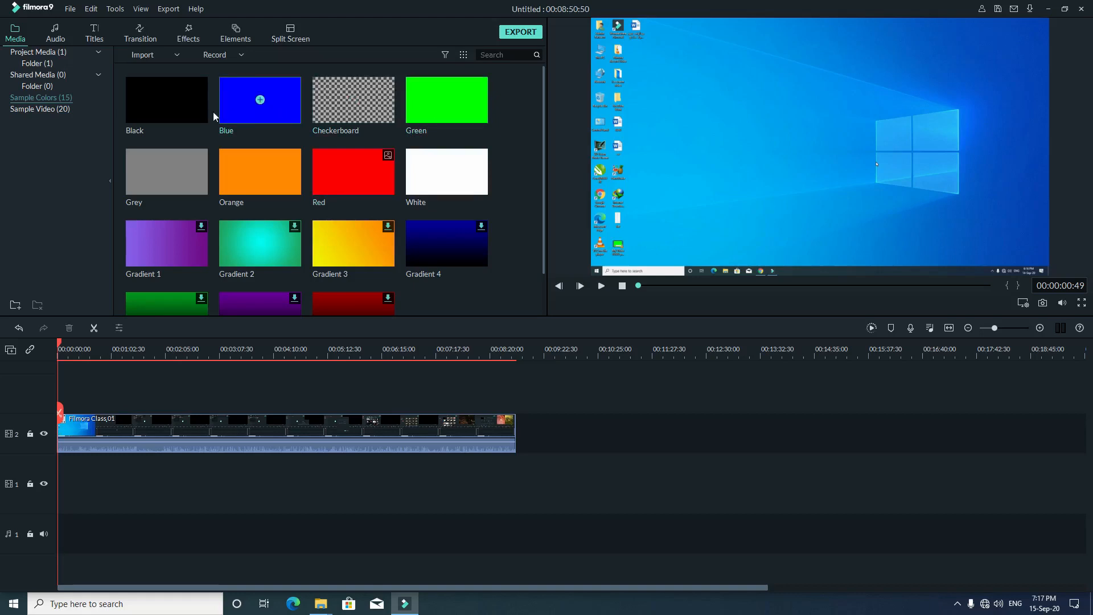
pyautogui.click(39, 108)
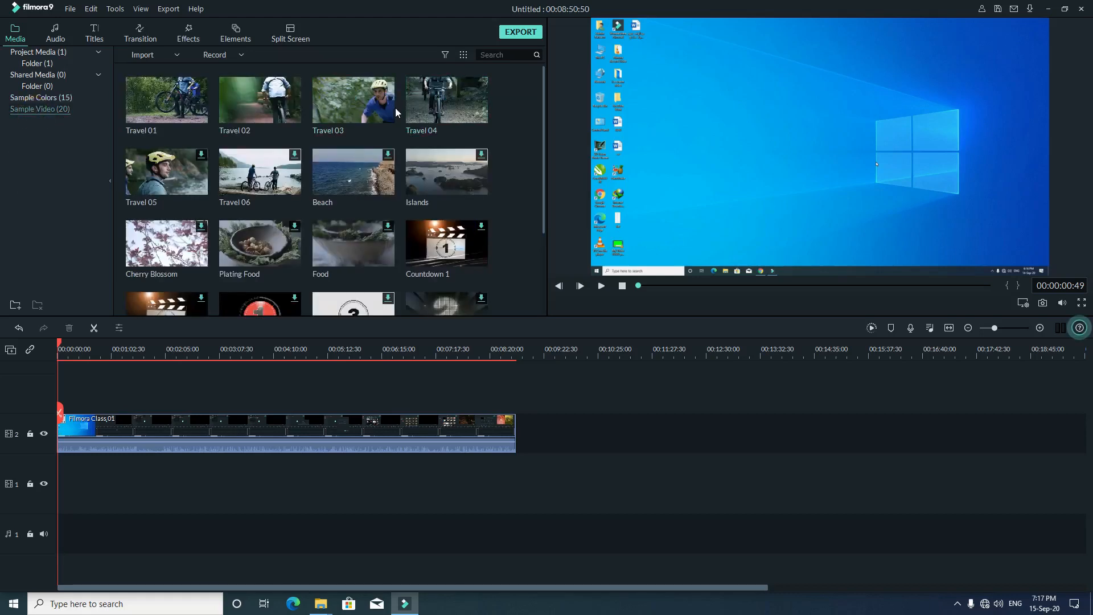
pyautogui.click(67, 100)
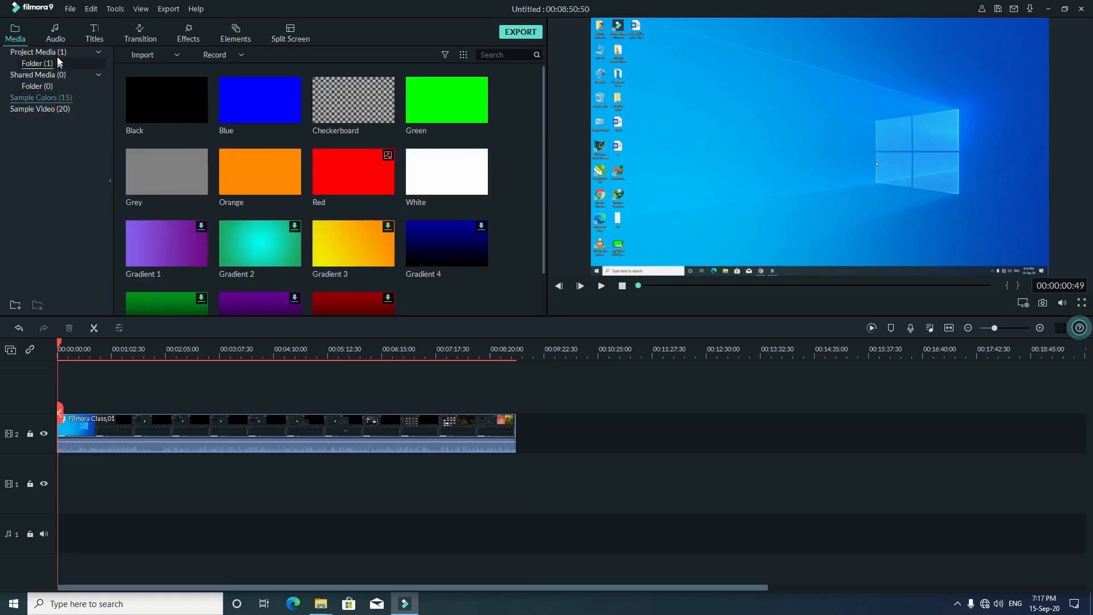
pyautogui.click(14, 29)
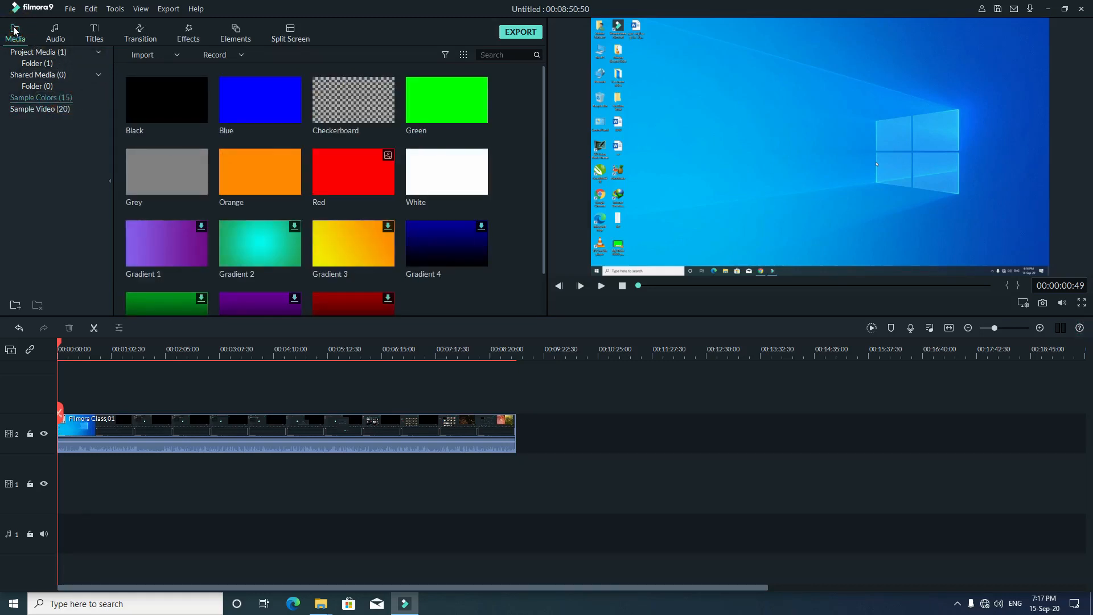